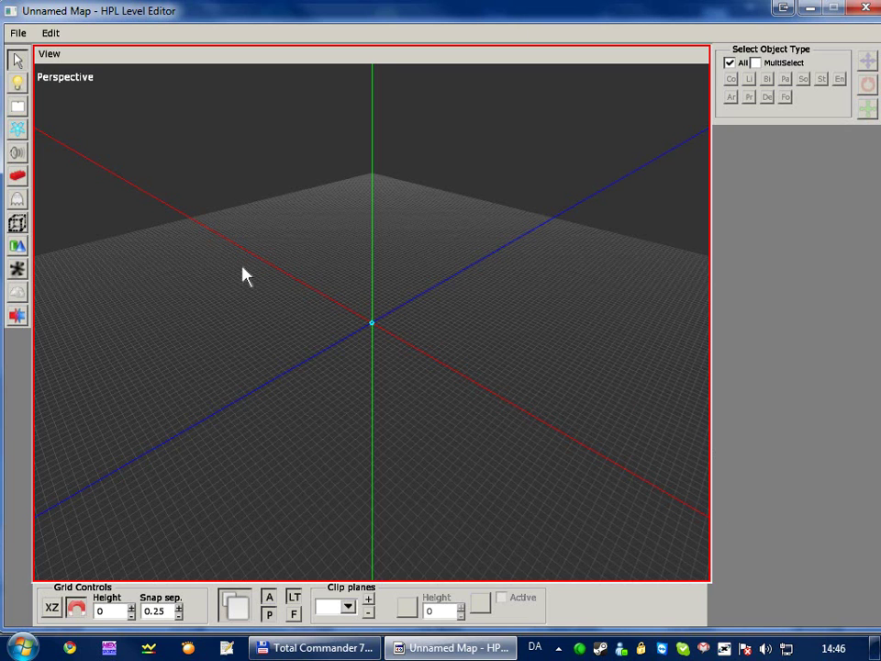
Set up a Plane primitive with the material mansionbase_floor_boards.mat from static_objects/mansionbase/floor.
left_click(19, 247)
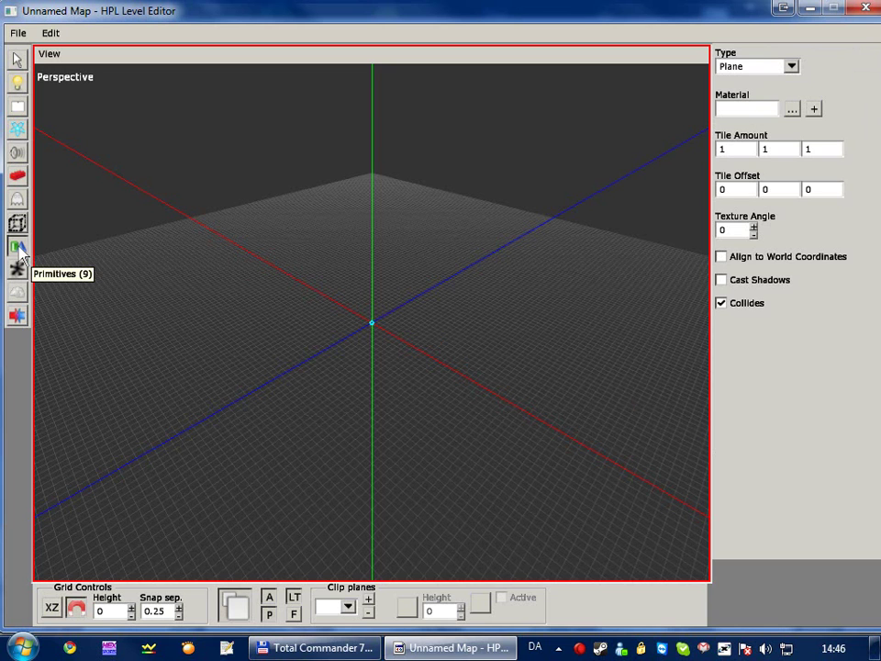
left_click(791, 111)
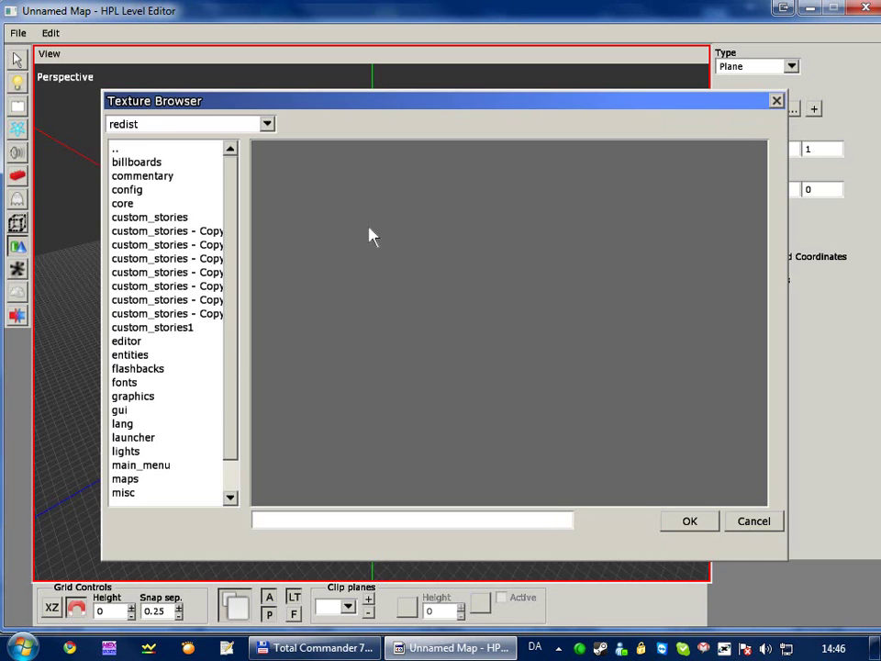
scroll(208, 350, "down", 4)
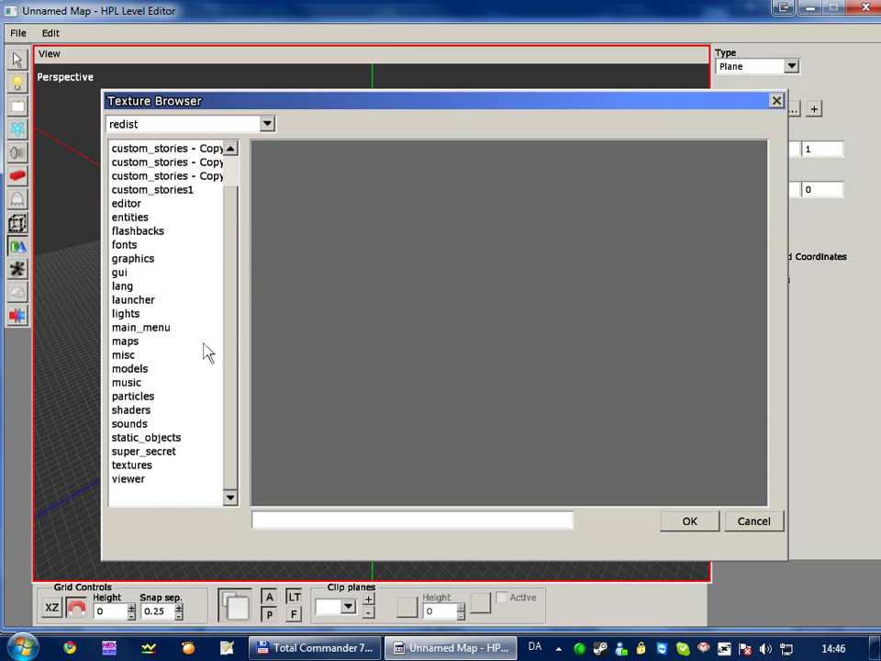
double_click(151, 437)
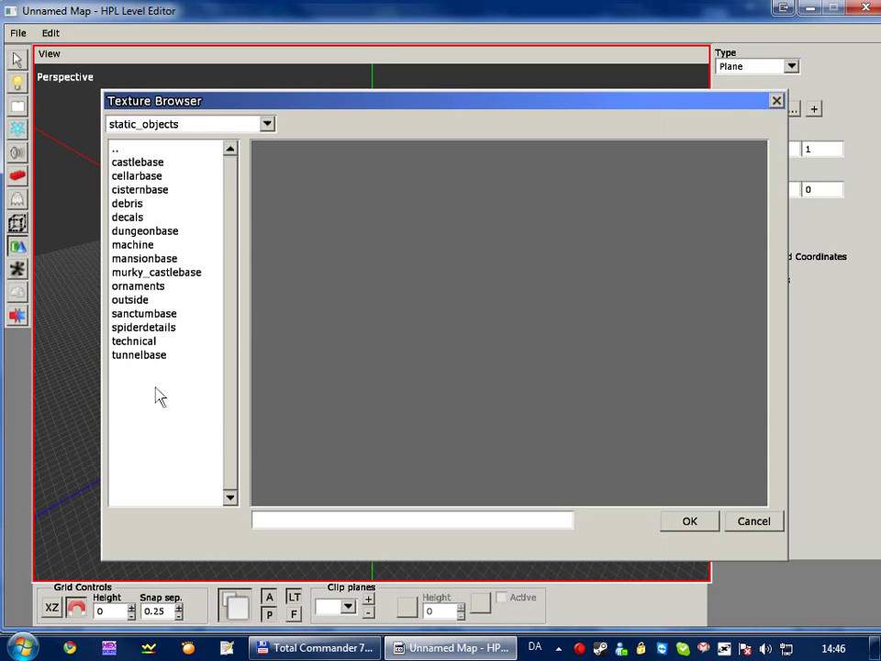
left_click(143, 261)
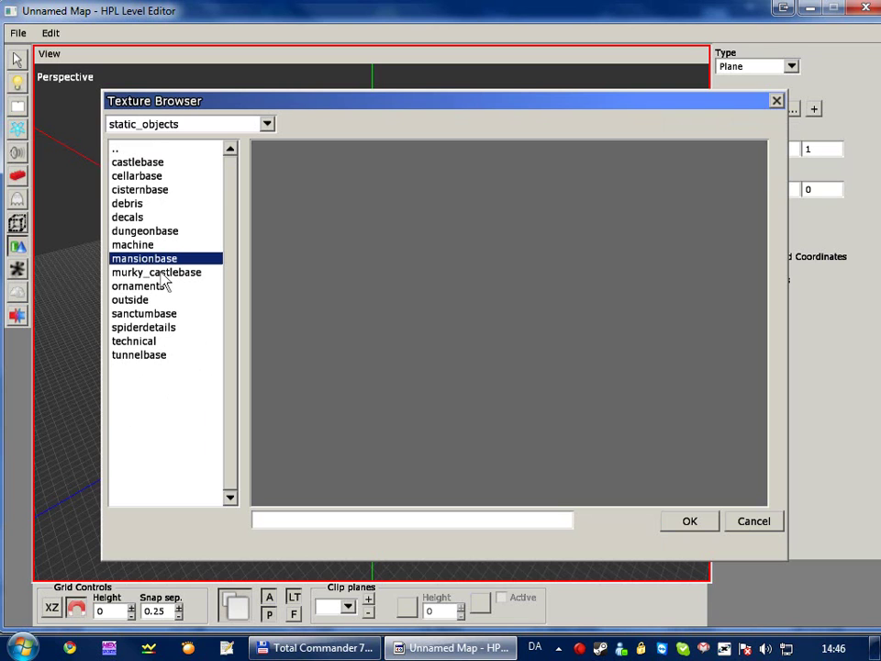
double_click(182, 262)
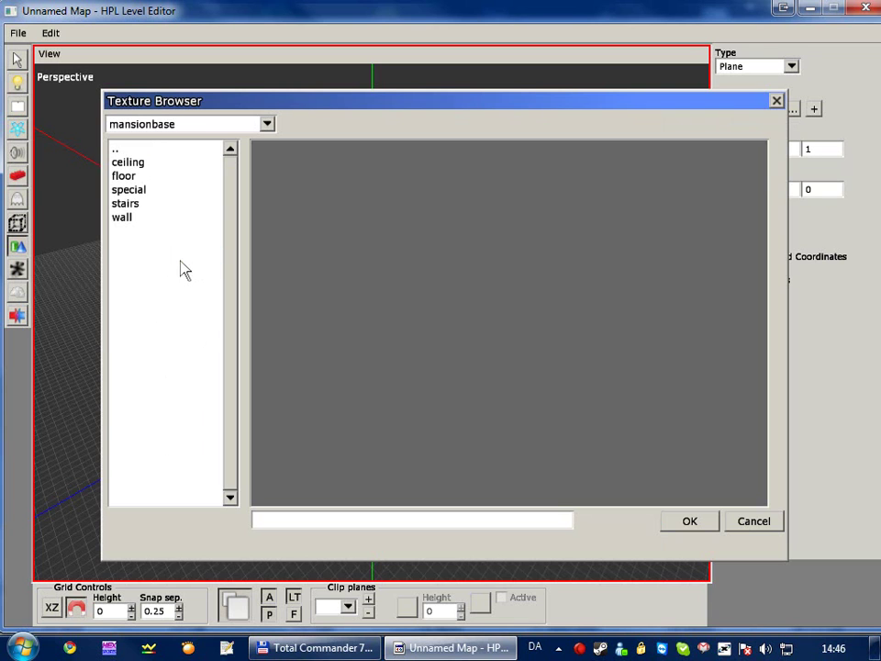
double_click(128, 176)
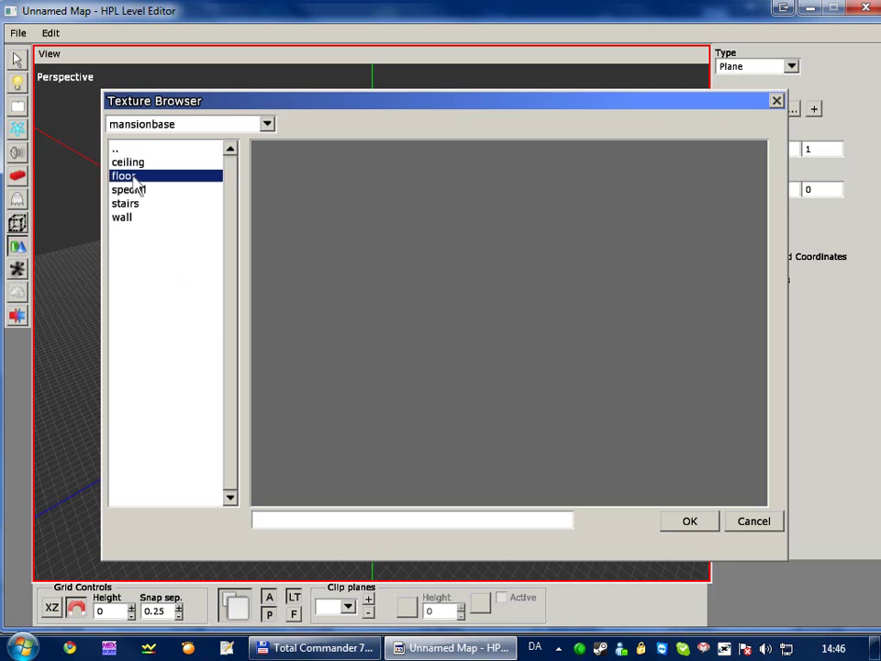
left_click(483, 229)
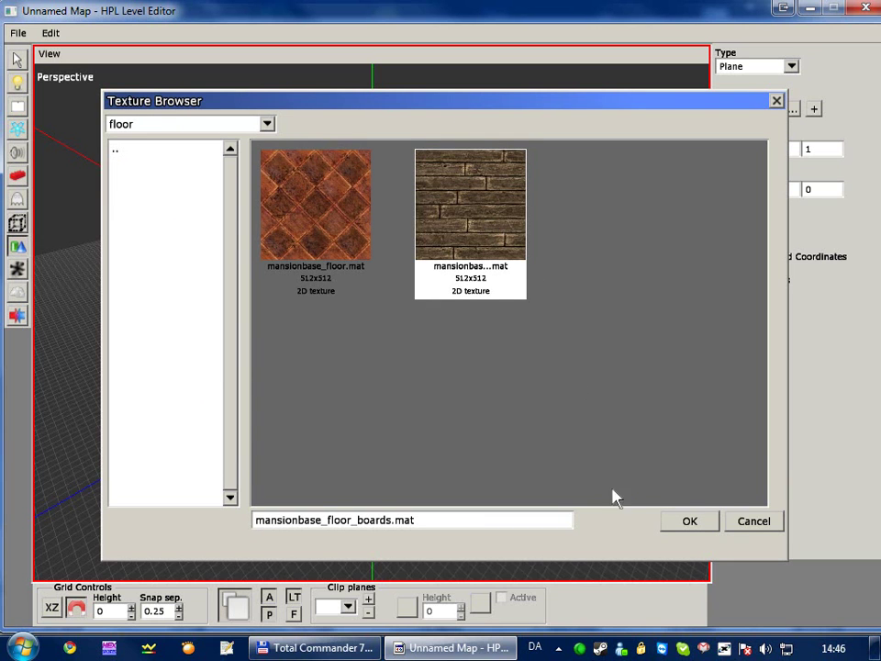
left_click(688, 521)
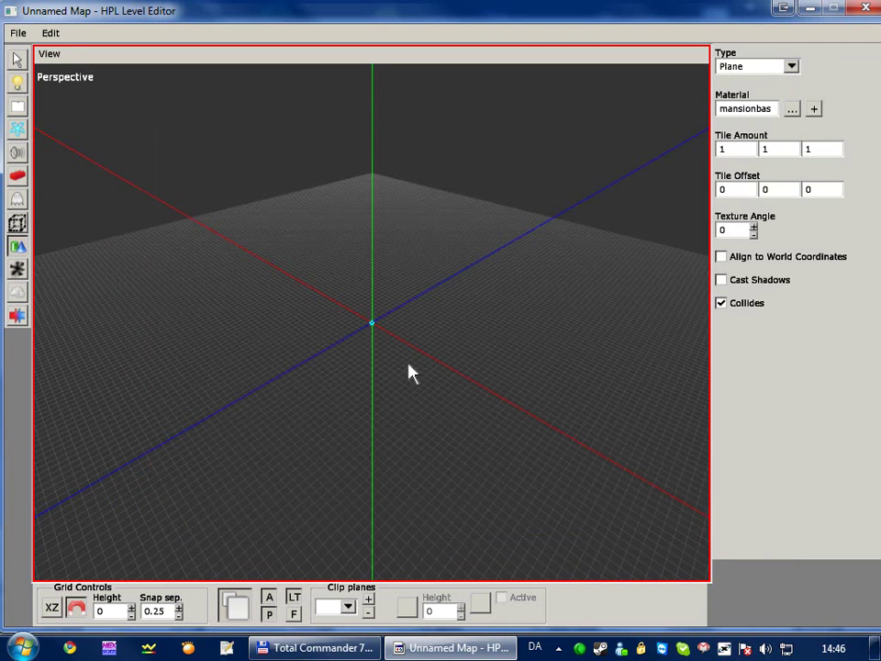
Draw a floor plane about 9.5 by 9.75 units across the grid origin.
mouse_move(409, 372)
left_mouse_down("alt")
mouse_move(386, 354)
mouse_move(411, 358)
mouse_move(458, 399)
mouse_move(414, 377)
left_mouse_up("alt")
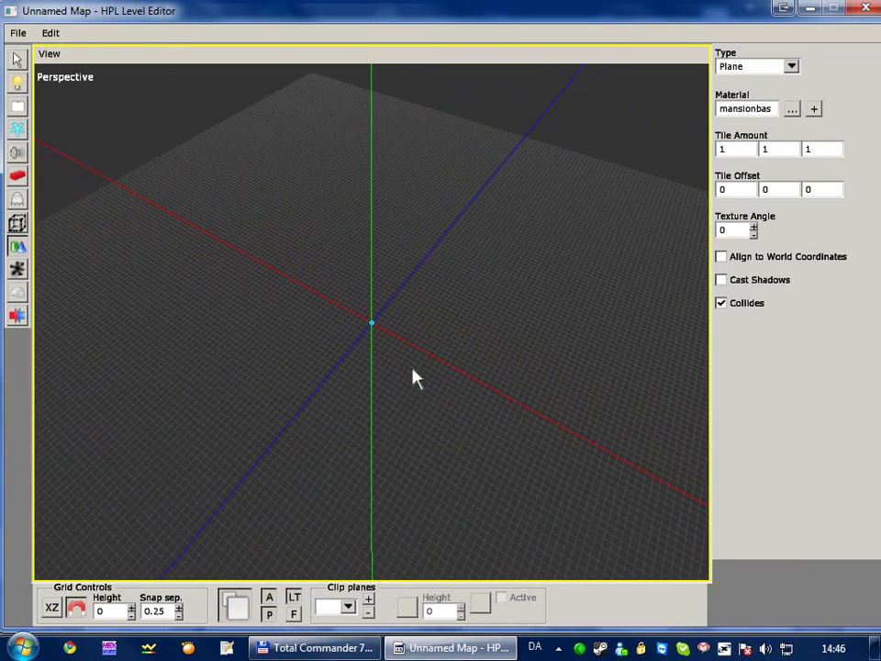
left_click_drag(363, 243, 436, 500)
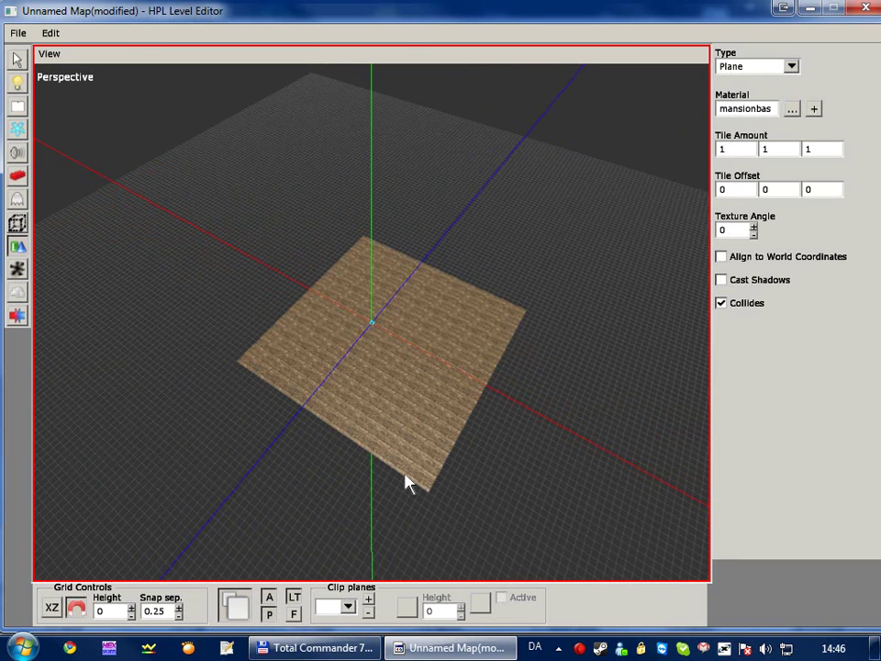
Set the floor plane's X scale to 8 and its Z scale to 8.
left_click(19, 60)
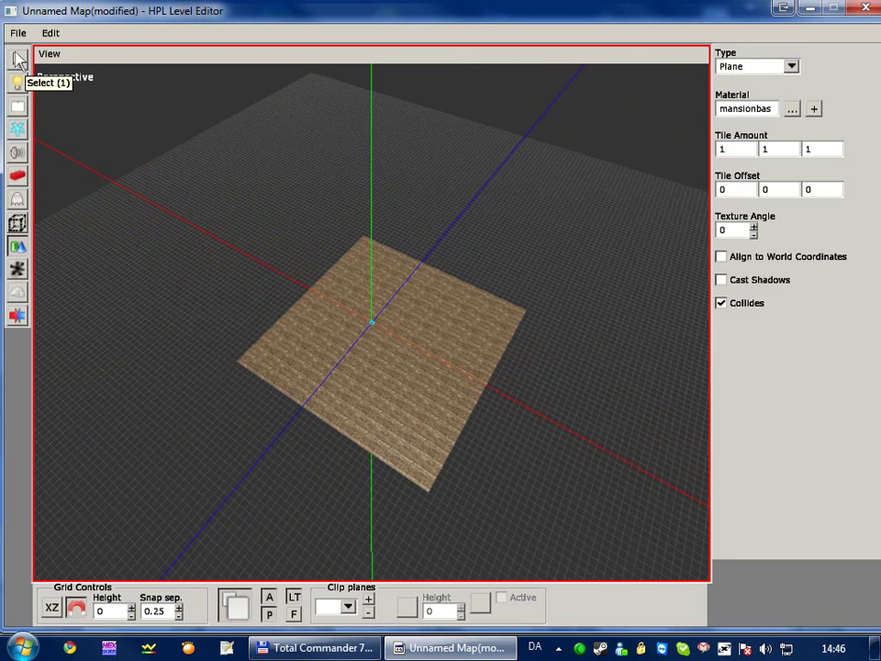
left_click(18, 60)
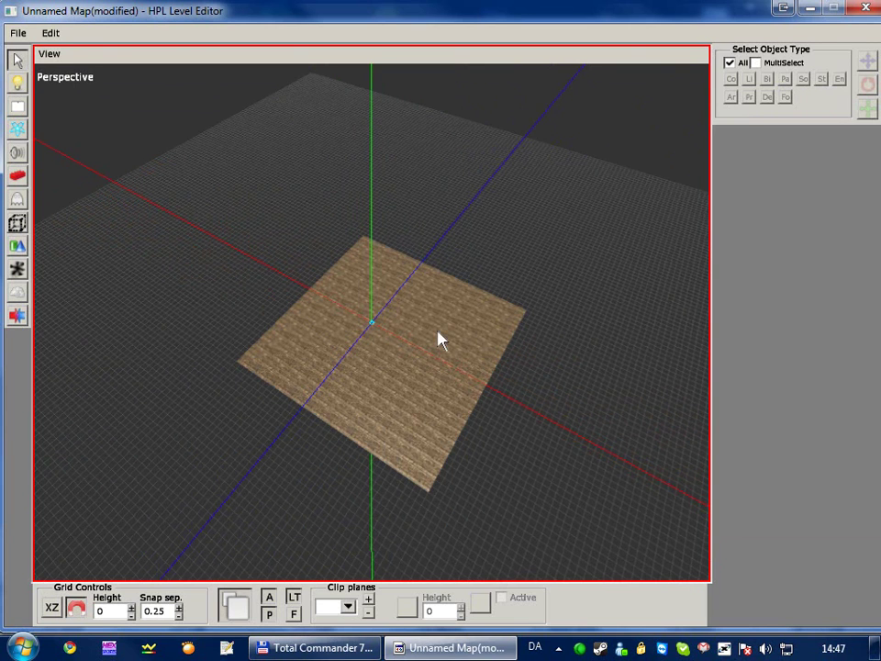
left_click(444, 358)
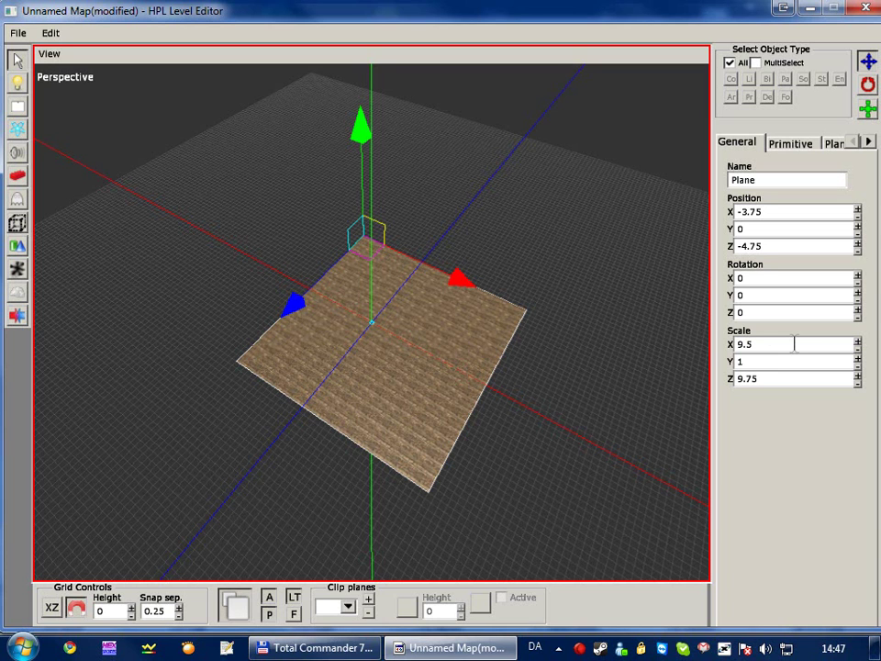
left_click_drag(794, 343, 733, 361)
type("8")
key("Return")
left_click(682, 384)
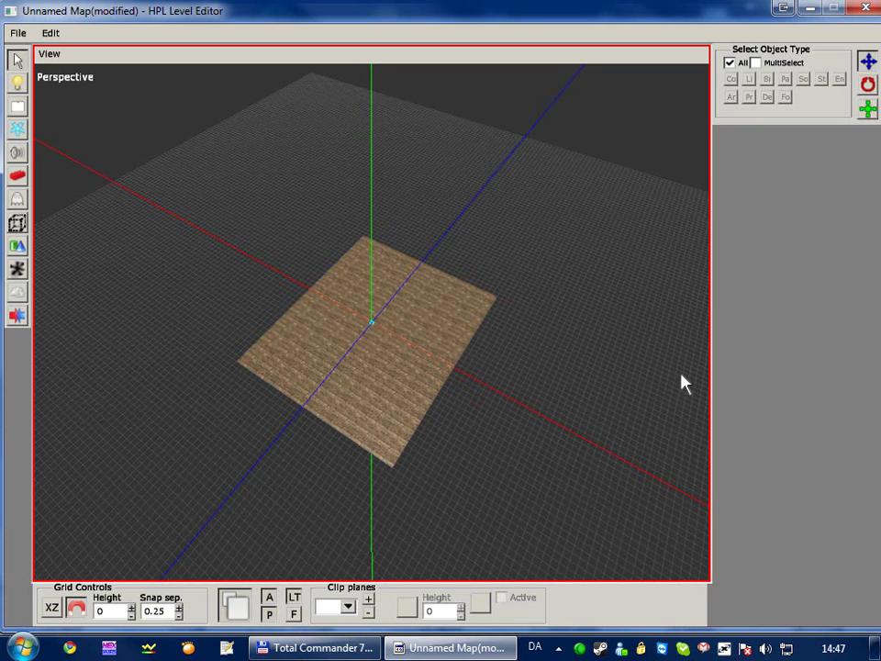
left_click(431, 327)
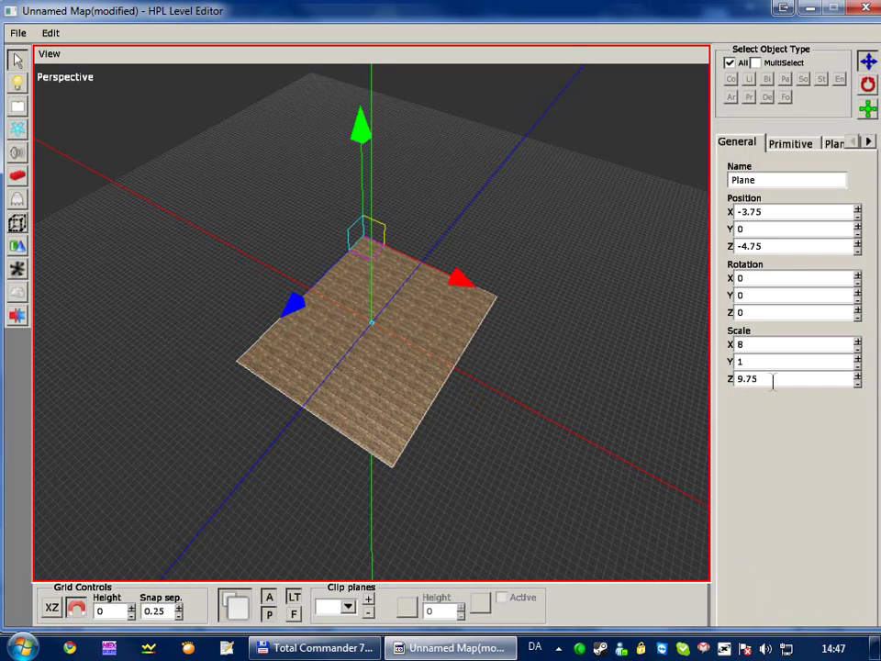
left_click_drag(773, 379, 727, 391)
type("8")
key("Return")
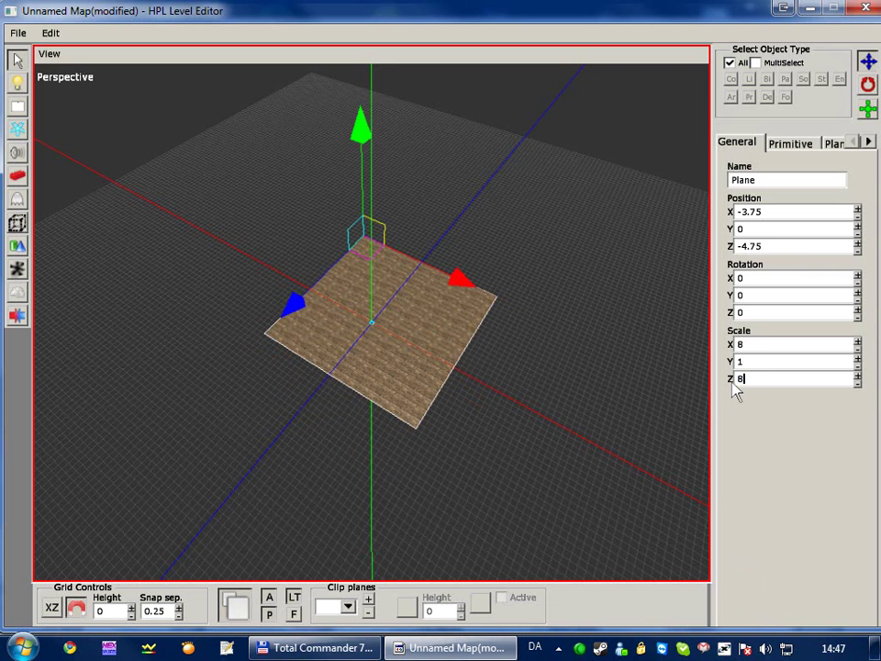
scroll(530, 229, "up", 8)
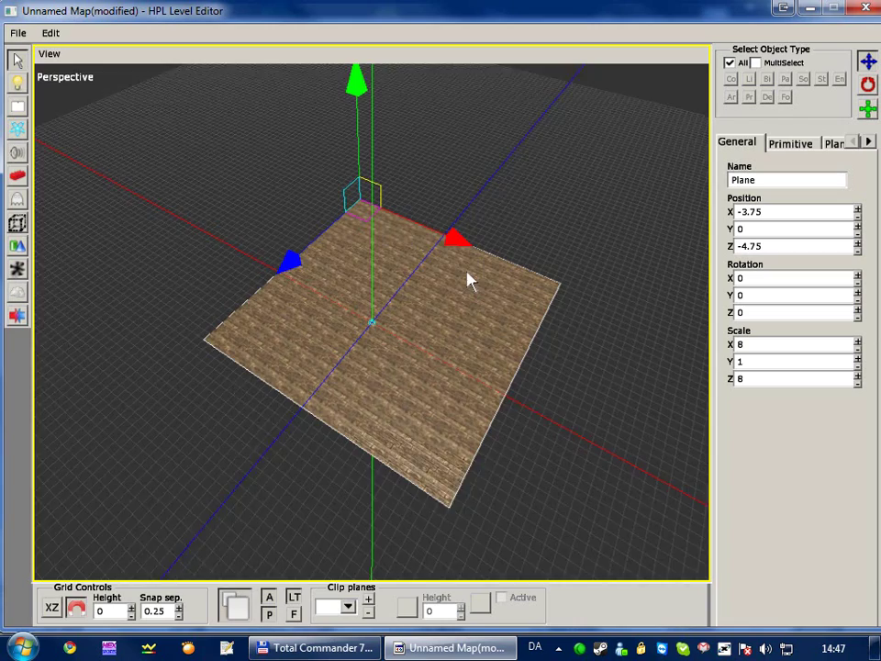
middle_click_drag(437, 326, 401, 332)
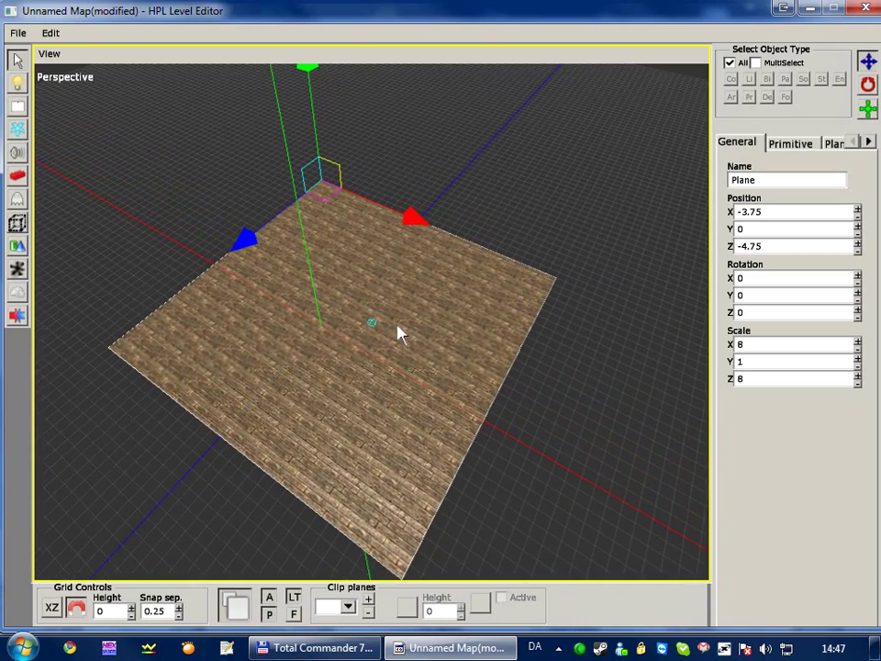
middle_click_drag(592, 372, 355, 366)
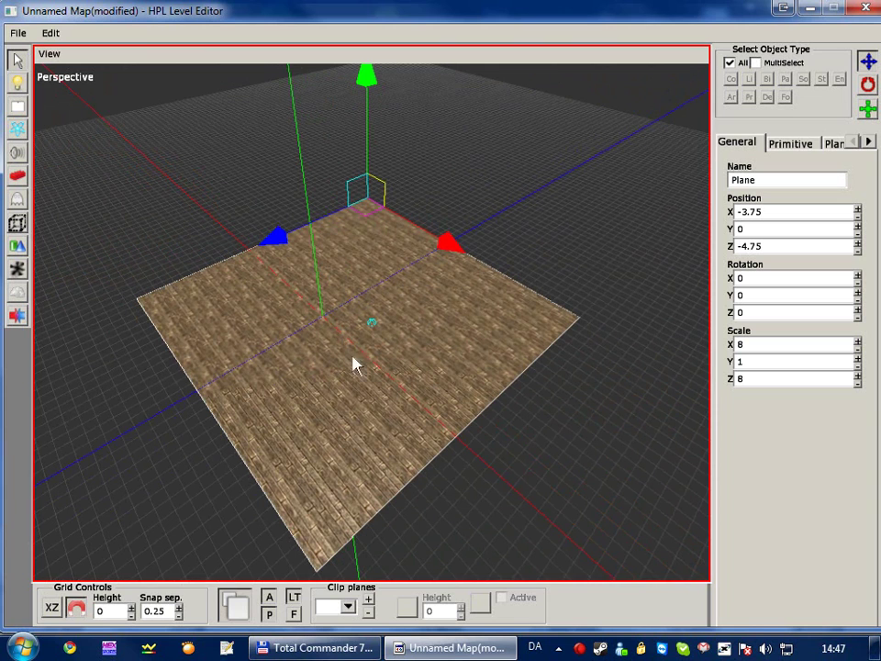
double_click(740, 361)
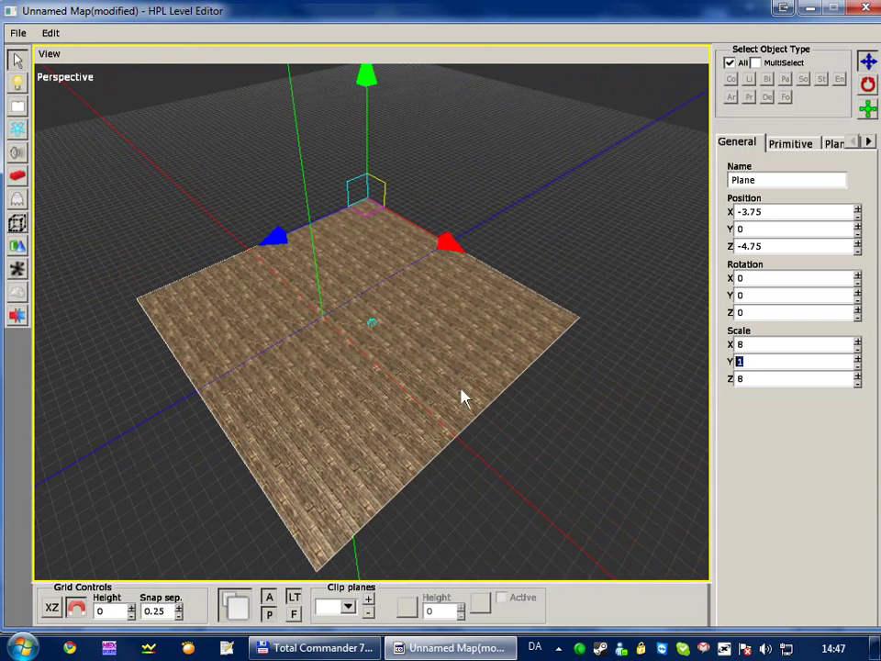
middle_click_drag(462, 395, 431, 394)
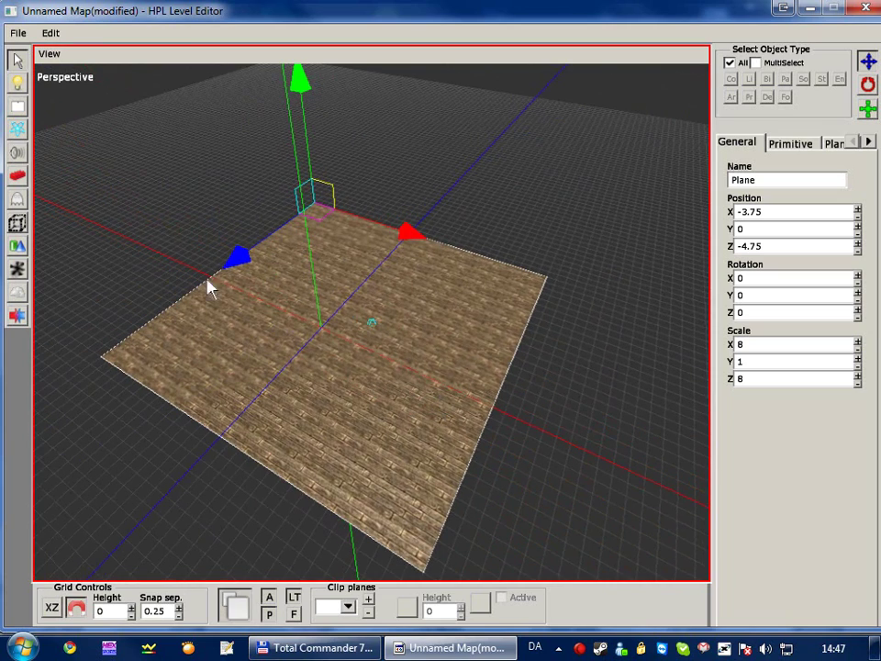
Choose the static object default02 from the wall group of the mansionbase set for placement.
left_click(18, 176)
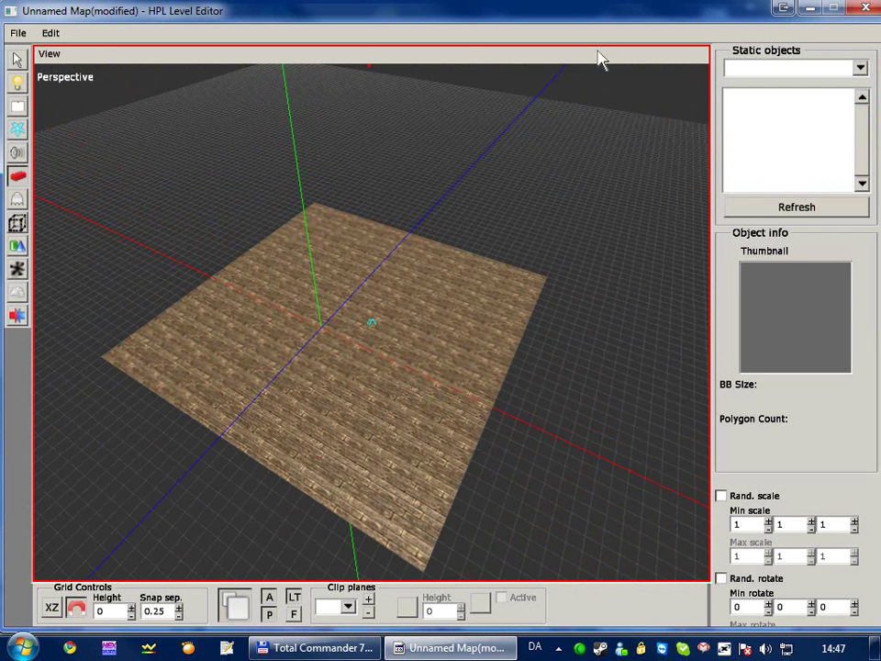
left_click(860, 69)
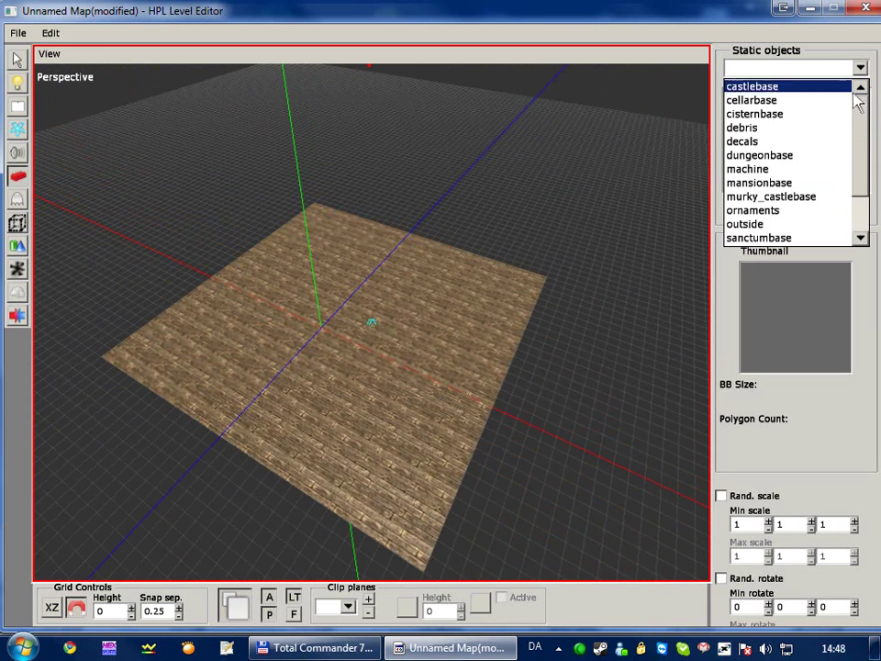
left_click(799, 184)
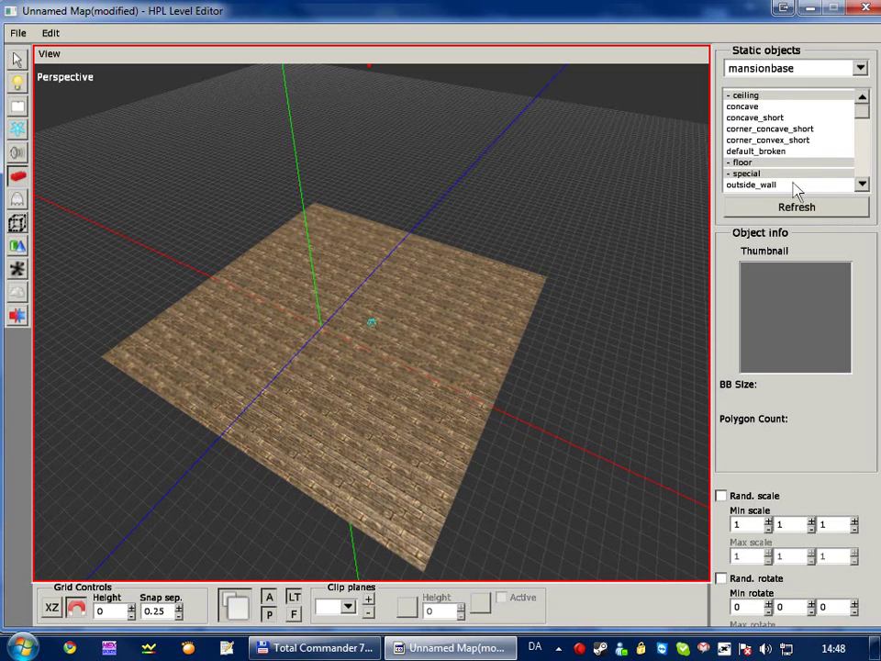
left_click_drag(862, 120, 860, 139)
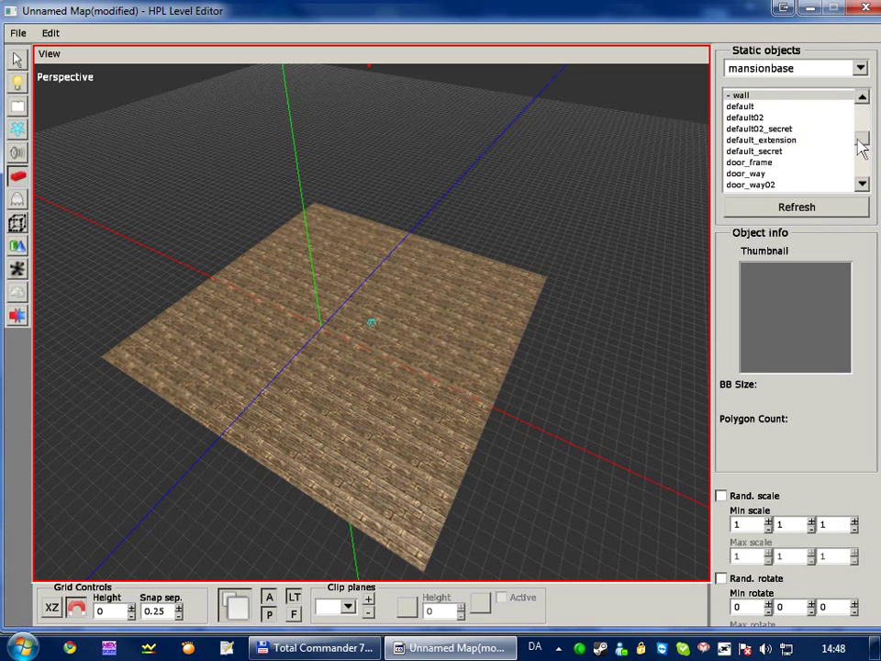
left_click(755, 118)
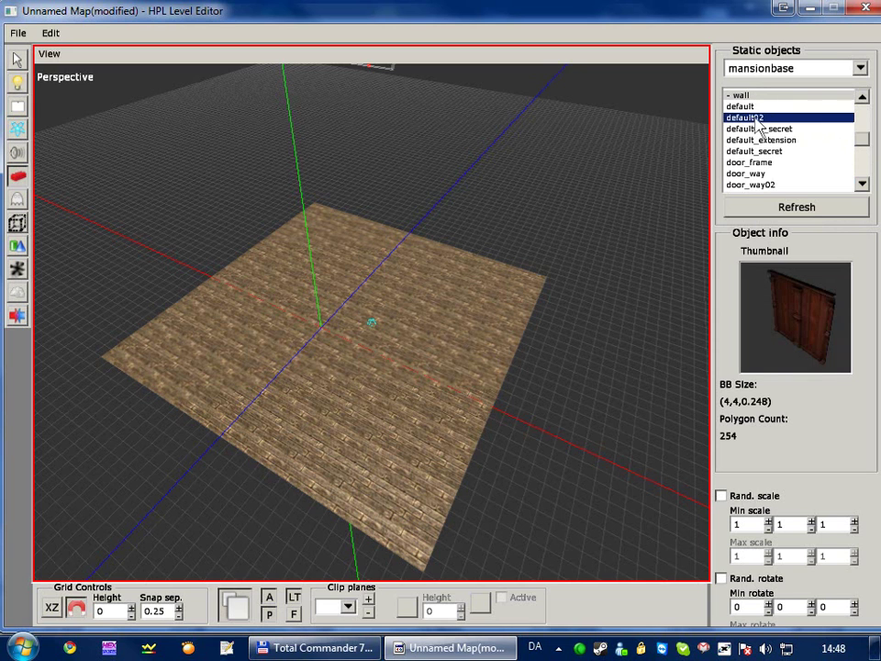
left_click(746, 109)
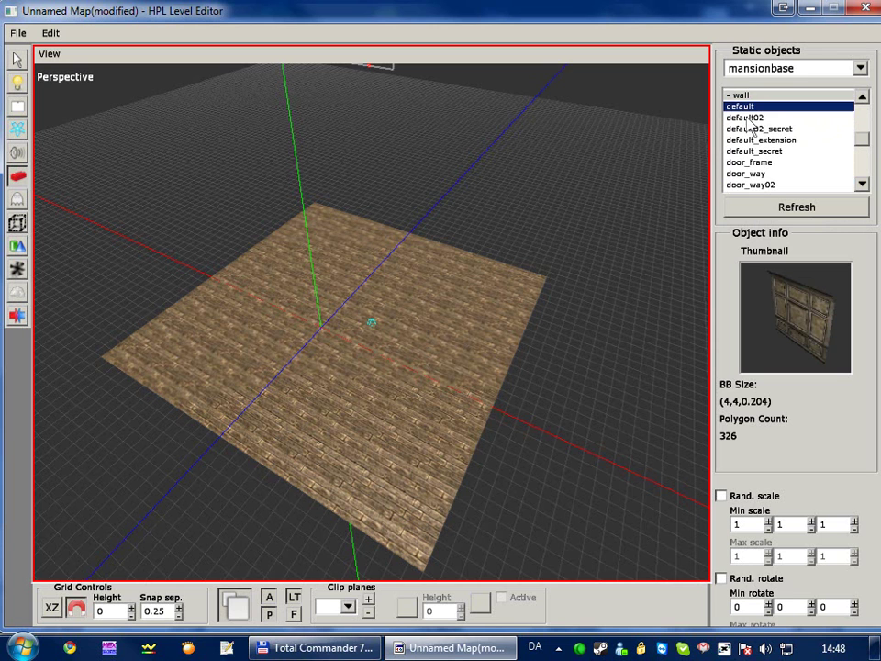
left_click(750, 119)
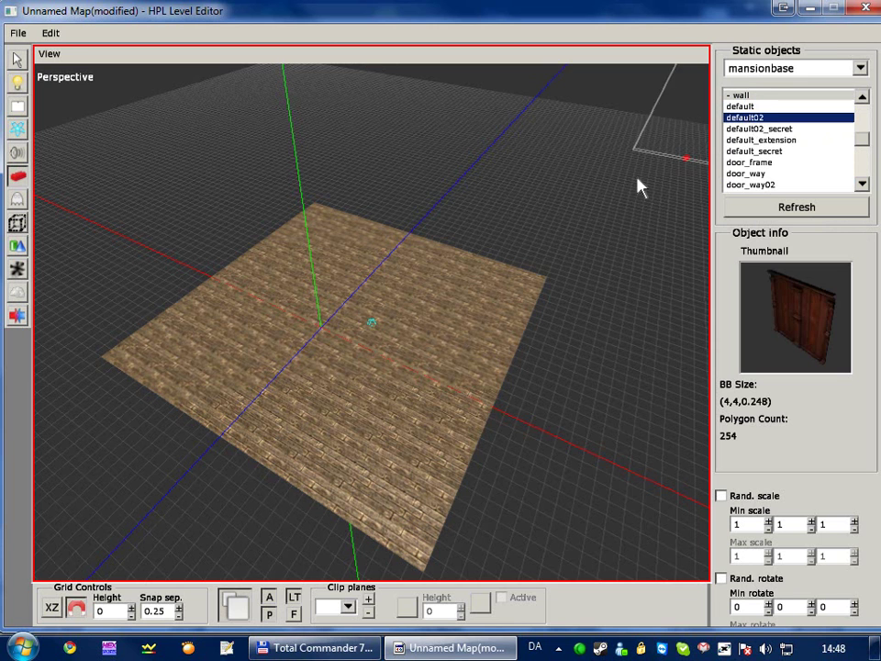
Place unrotated default02 wall pieces side by side along the floor plane's back edge.
middle_click_drag(375, 344, 413, 383)
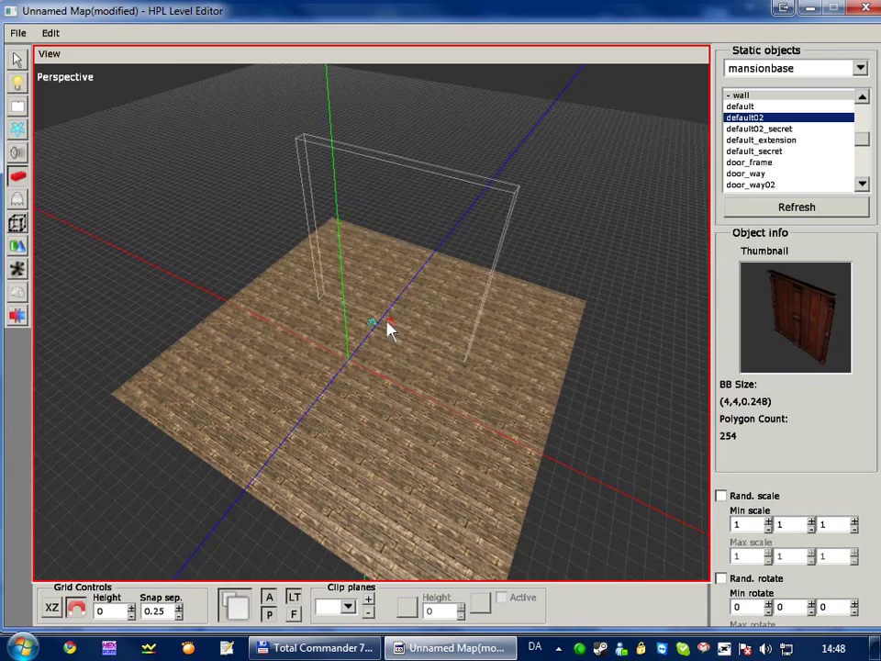
mouse_move(387, 318)
middle_mouse_down()
mouse_move(389, 405)
mouse_move(372, 347)
mouse_move(383, 270)
mouse_move(383, 418)
mouse_move(380, 380)
mouse_move(309, 389)
mouse_move(499, 399)
mouse_move(584, 380)
mouse_move(354, 377)
mouse_move(312, 391)
mouse_move(440, 405)
mouse_move(456, 397)
mouse_move(269, 370)
mouse_move(140, 374)
mouse_move(302, 407)
mouse_move(444, 450)
mouse_move(387, 424)
mouse_move(387, 413)
mouse_move(344, 423)
mouse_move(509, 413)
mouse_move(435, 435)
mouse_move(411, 536)
middle_mouse_up()
middle_click_drag(425, 383, 554, 394)
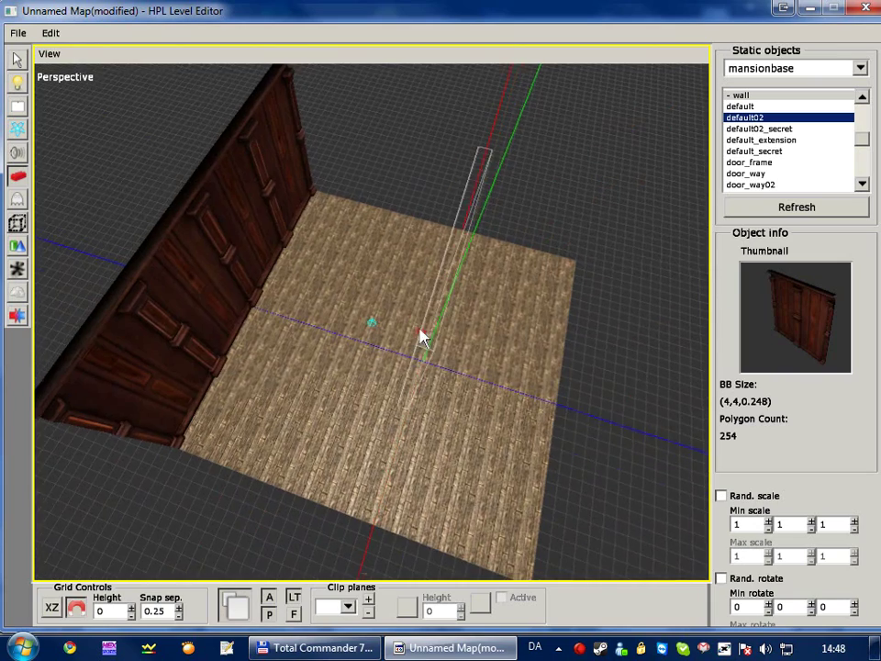
middle_click_drag(419, 336, 346, 364)
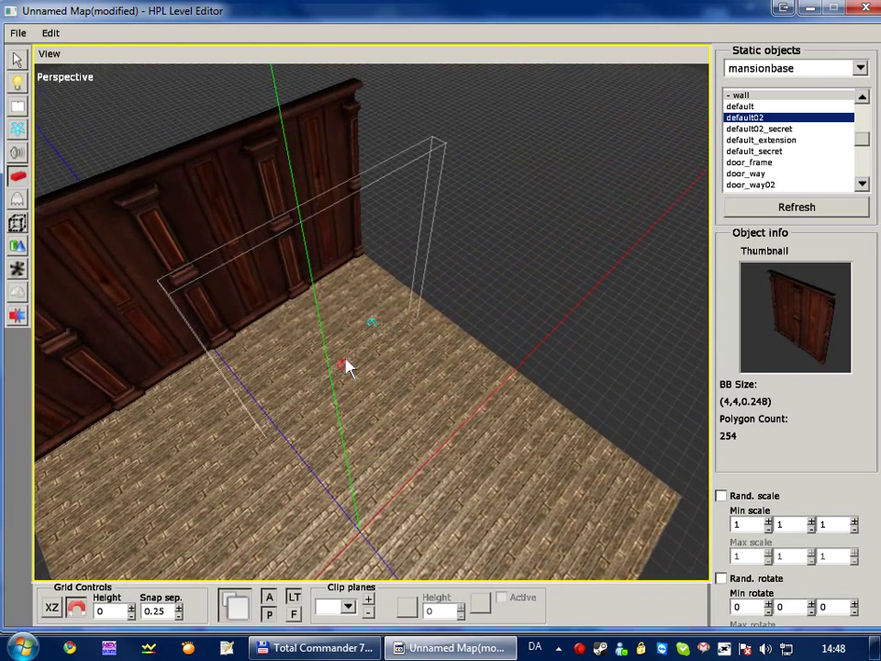
Place default02 wall pieces rotated -90 degrees about Y side by side along the floor edge adjoining the first wall.
left_click(17, 177)
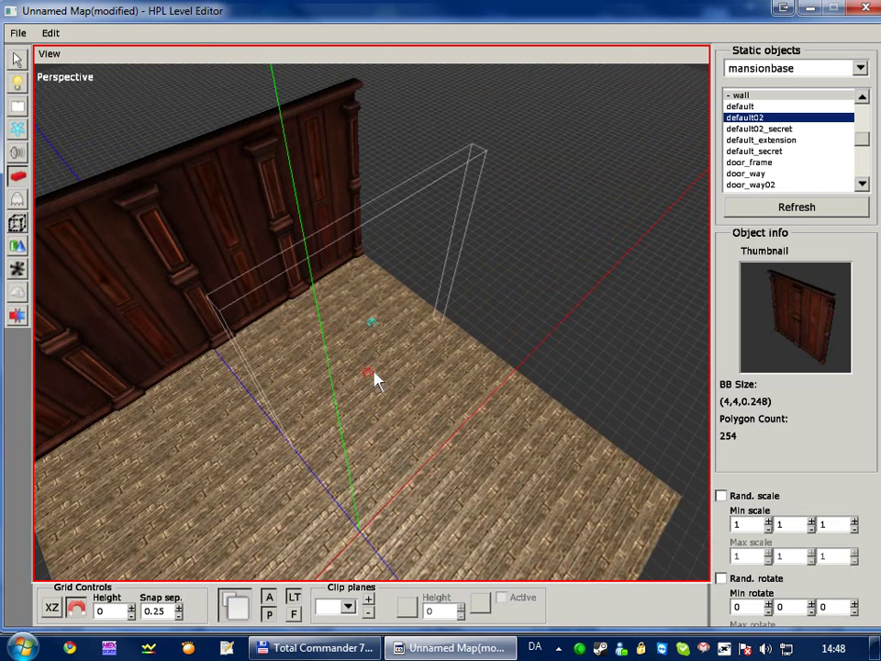
scroll(373, 372, "down", 5, "shift")
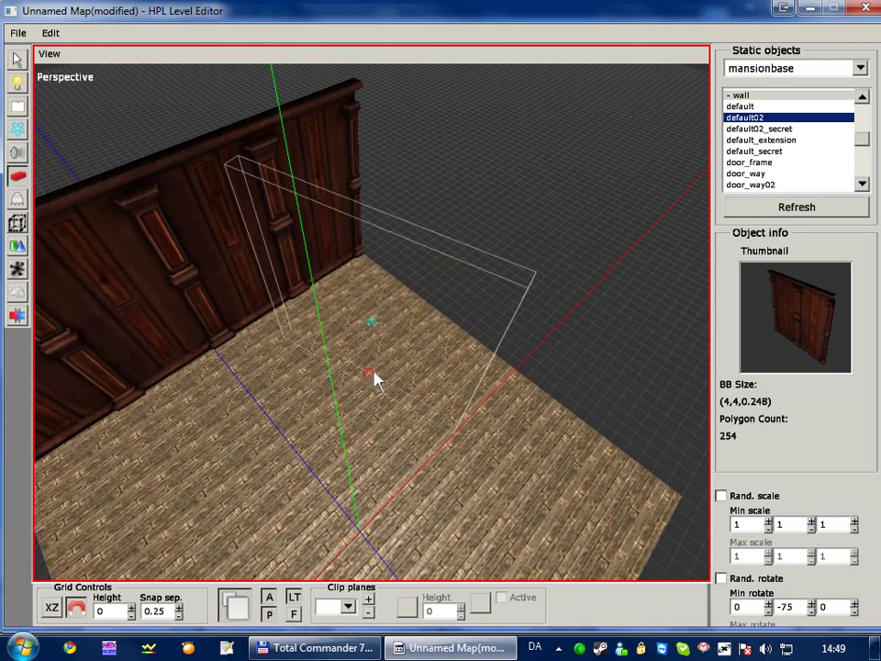
scroll(373, 371, "down", 1, "shift")
middle_click_drag(402, 336, 386, 407, "alt")
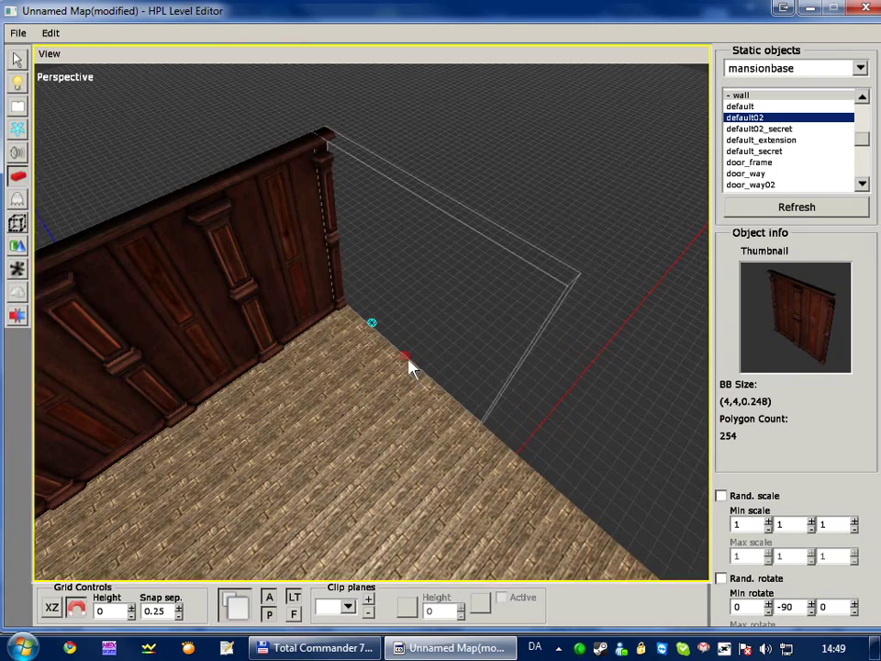
middle_click_drag(408, 357, 419, 433, "alt")
scroll(430, 348, "up", 2)
right_click_drag(429, 397, 558, 481, "alt")
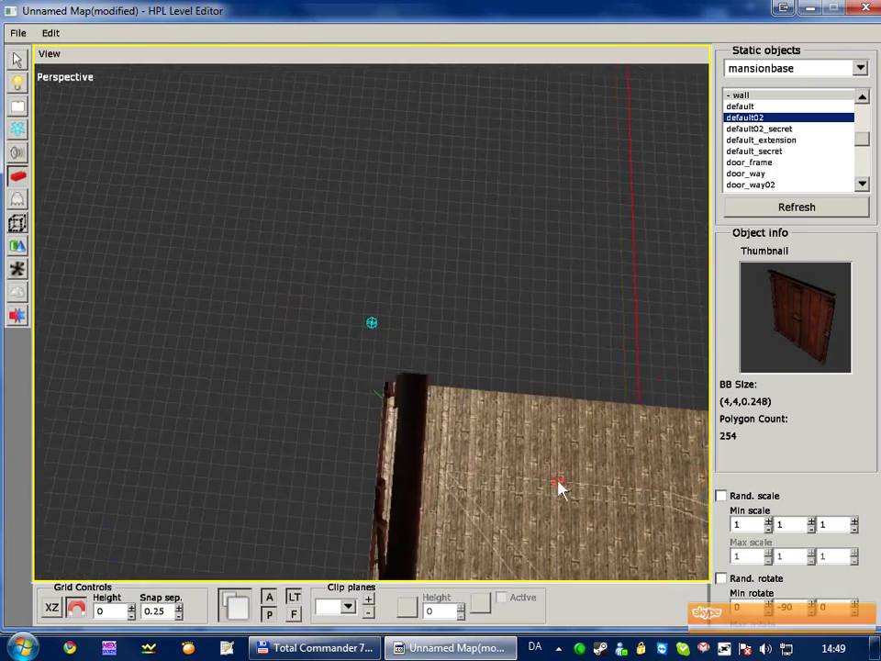
middle_click_drag(559, 487, 501, 494)
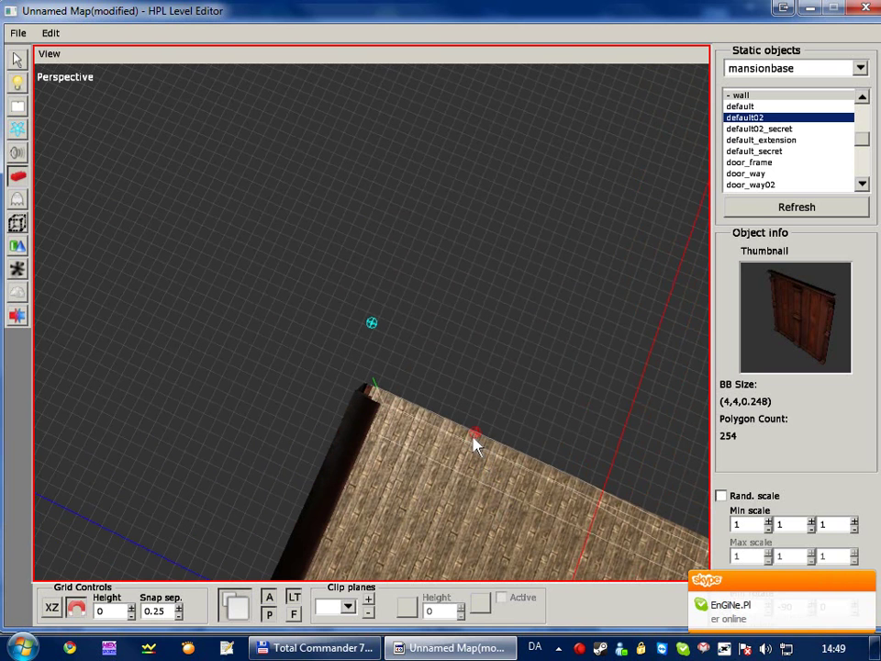
left_click(466, 433)
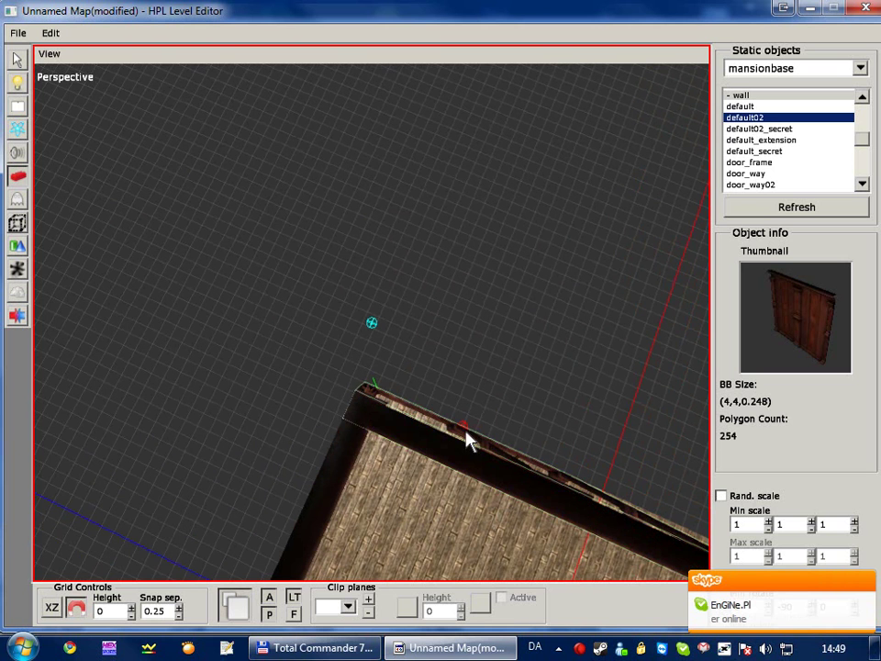
mouse_move(450, 435)
middle_mouse_down()
mouse_move(446, 342)
mouse_move(445, 410)
mouse_move(460, 456)
mouse_move(340, 385)
mouse_move(273, 289)
mouse_move(216, 338)
mouse_move(223, 347)
middle_mouse_up()
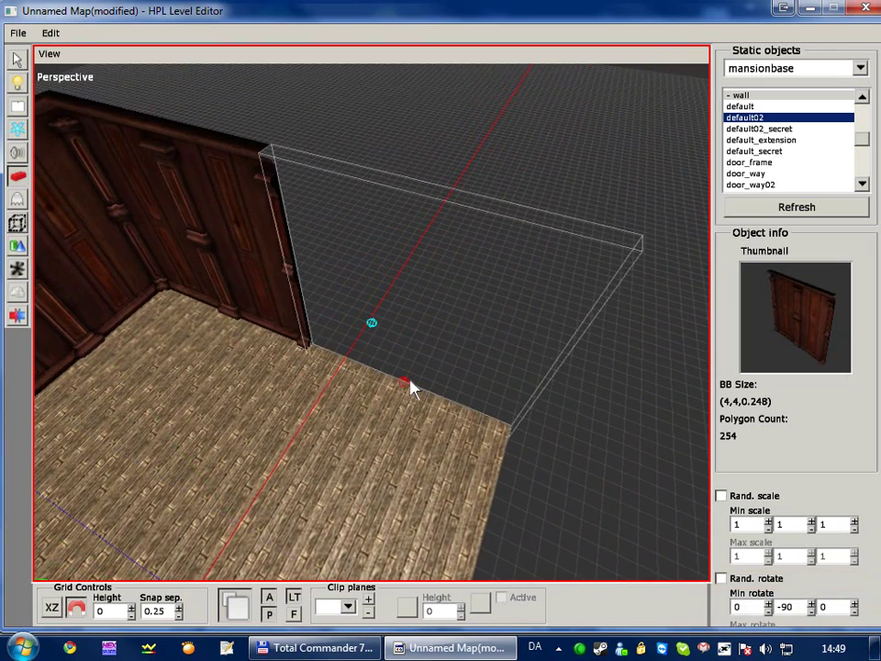
Place two default02 wall pieces rotated -180 degrees about Y along the floor edge opposite the first wall.
middle_click_drag(411, 385, 518, 305)
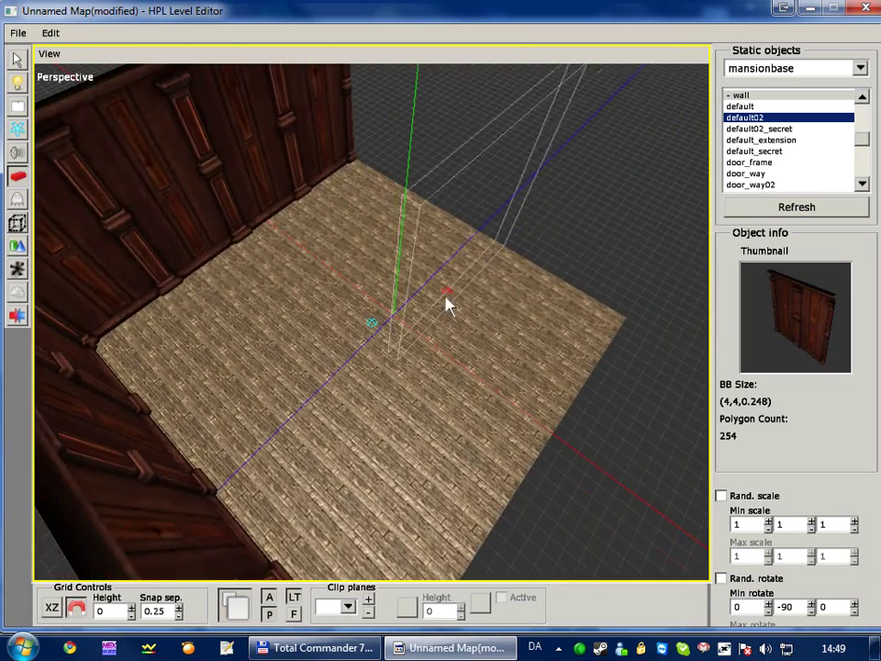
middle_click_drag(446, 295, 421, 442, "alt")
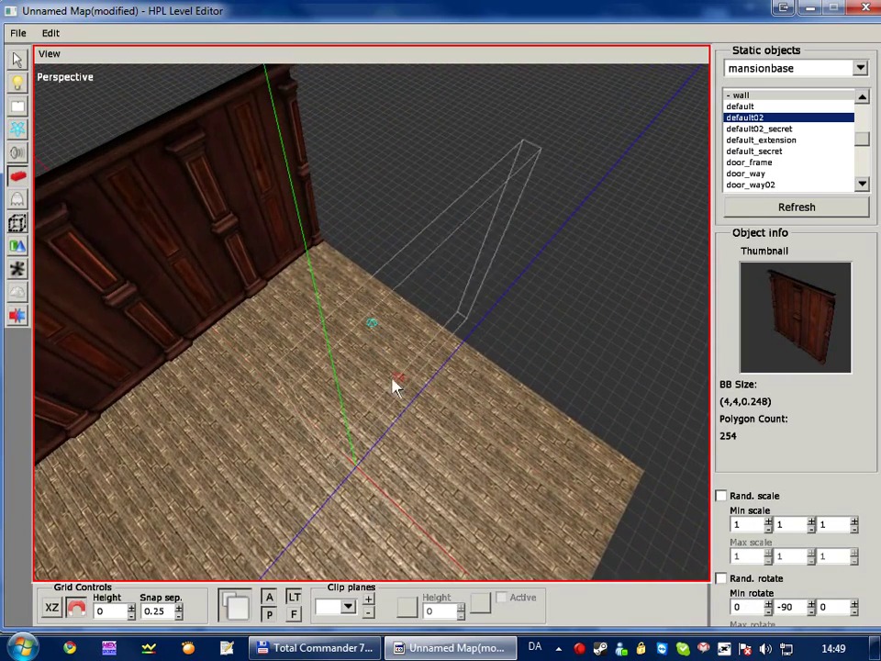
scroll(348, 321, "down", 4)
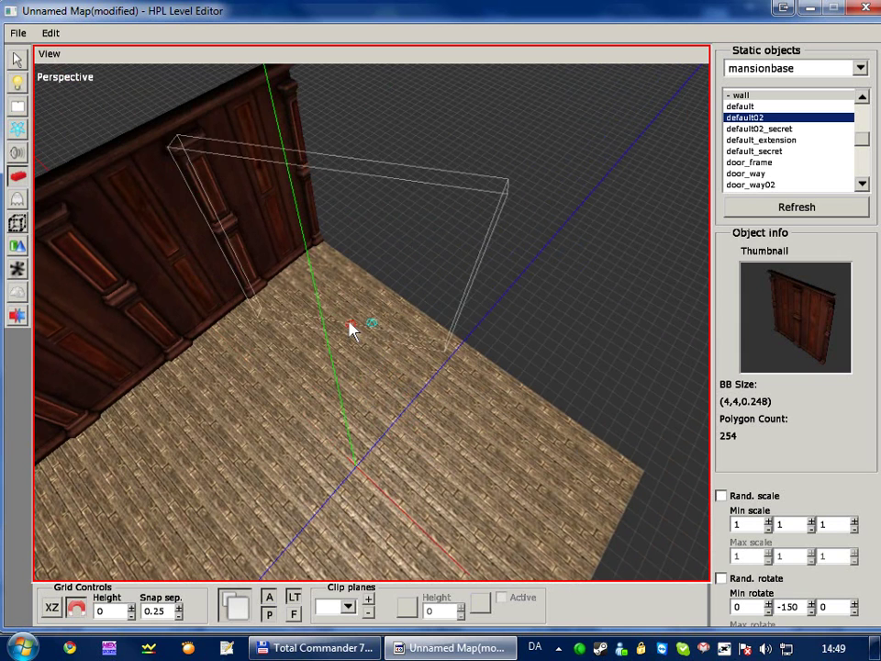
scroll(350, 330, "down", 2)
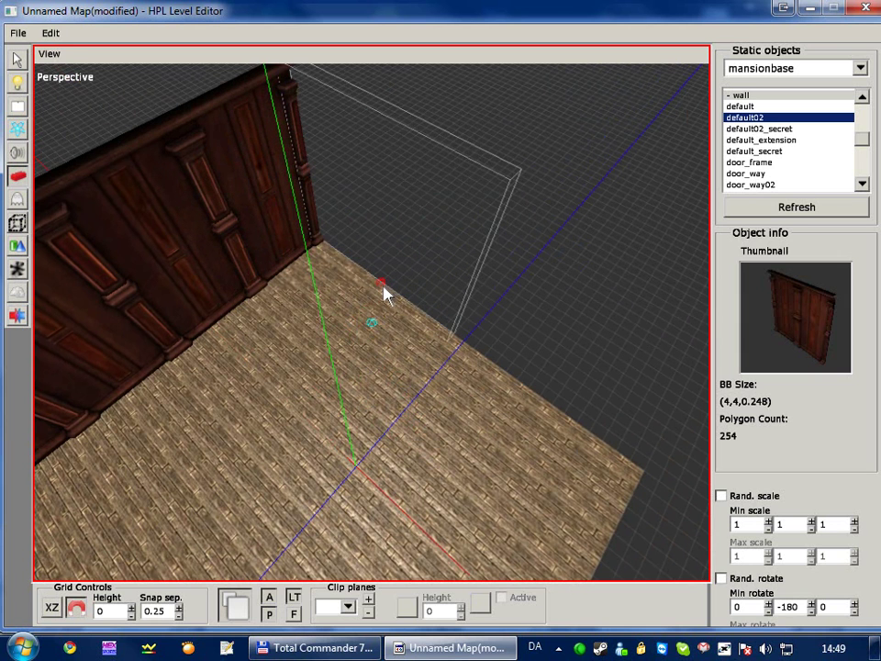
left_click(383, 294)
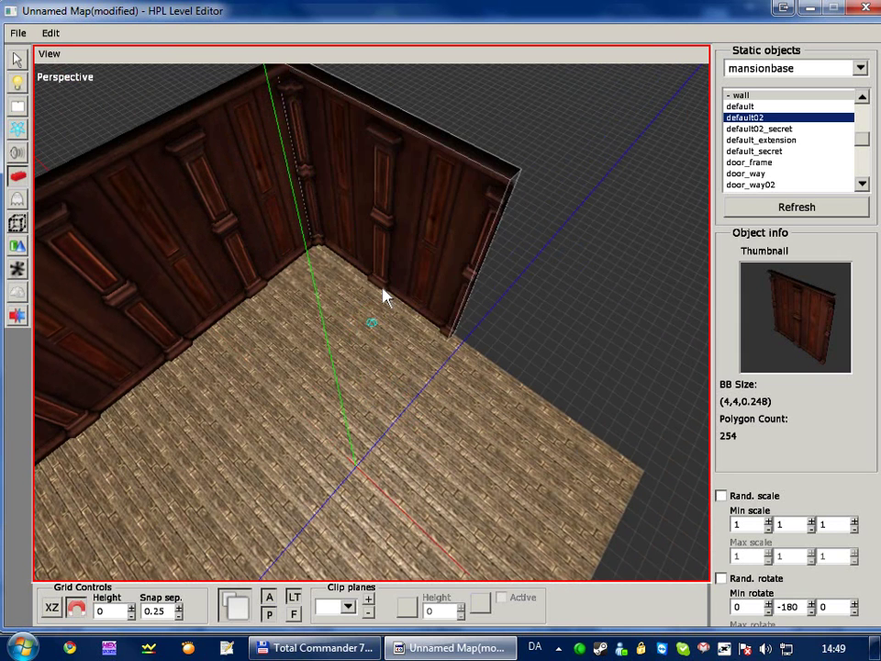
left_click(538, 400)
middle_click_drag(515, 418, 454, 262, "alt")
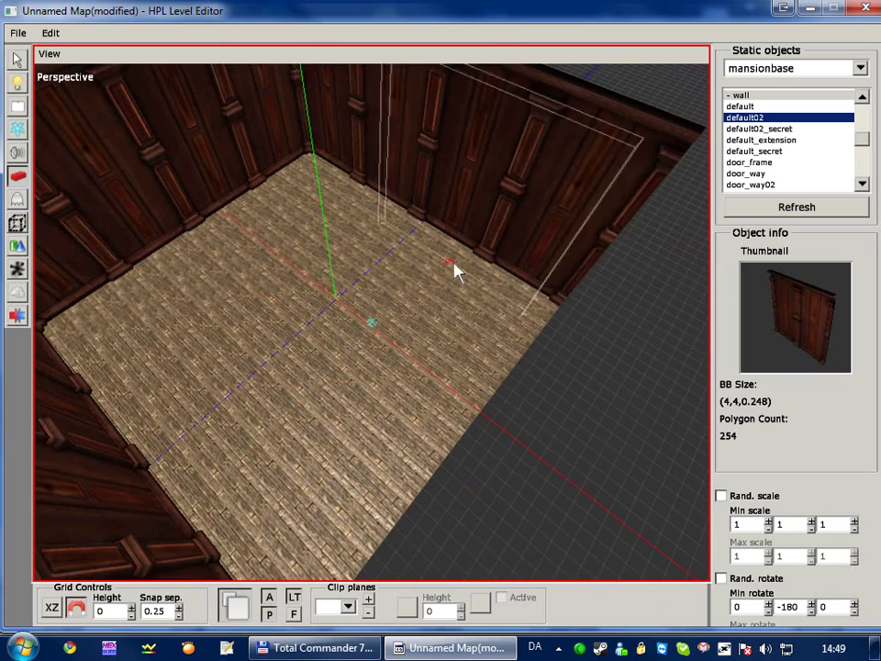
Close the last open floor edge with default02 wall pieces rotated -270 degrees about Y.
scroll(439, 363, "down", 6)
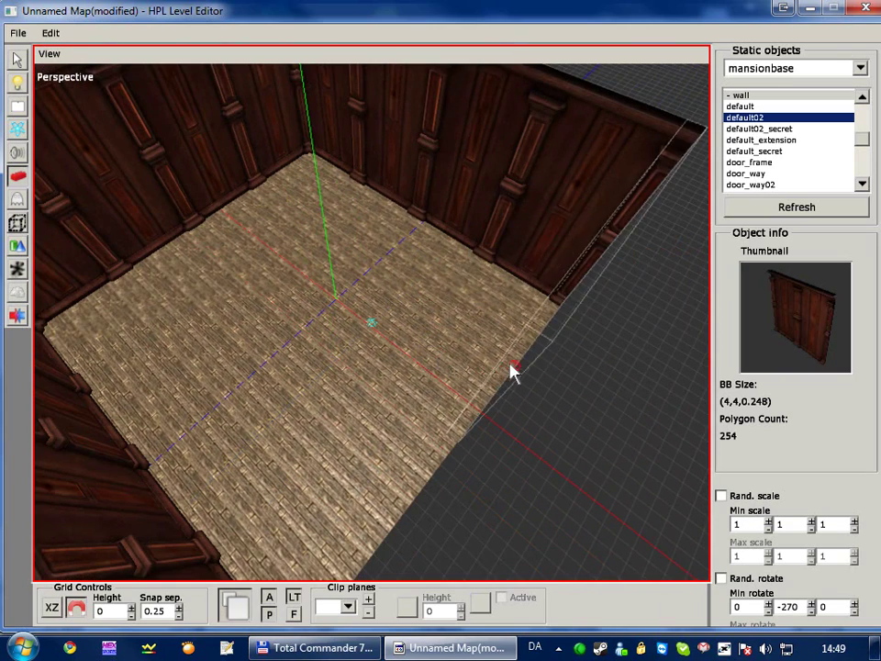
middle_click_drag(512, 371, 452, 373)
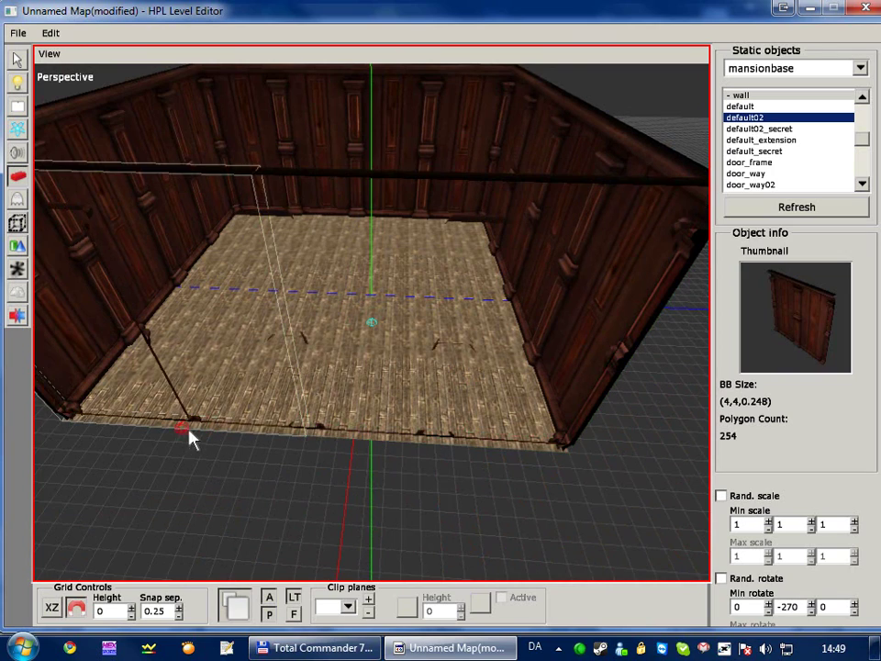
middle_click_drag(188, 438, 405, 304)
Select the wooden floor plane and duplicate it.
key("1")
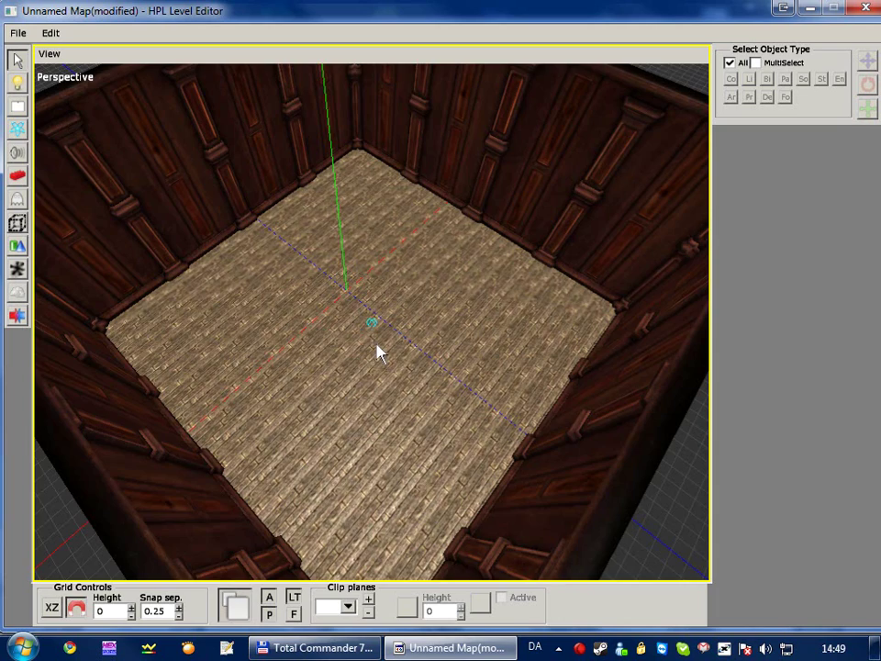
middle_click_drag(376, 346, 349, 330)
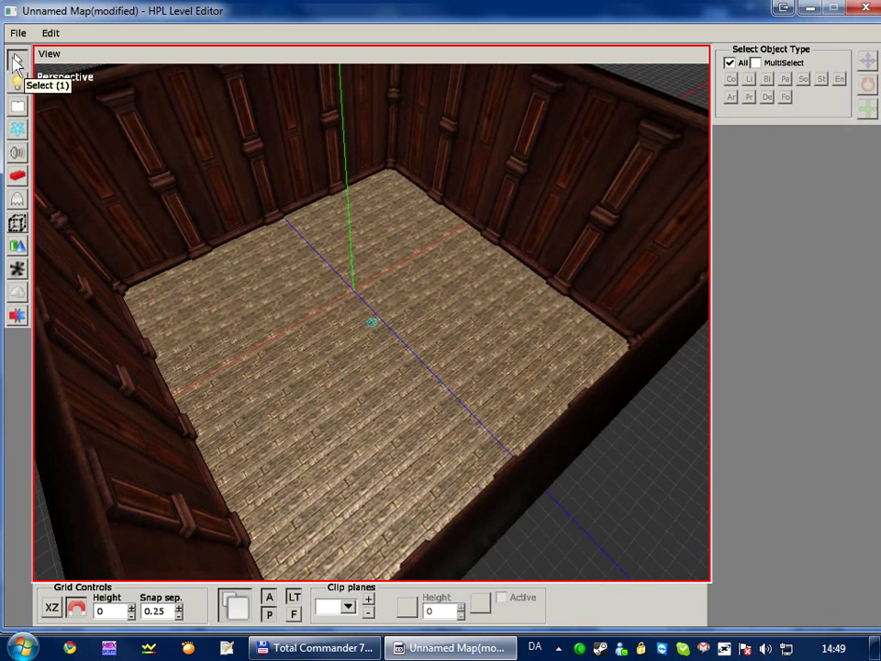
left_click(359, 360)
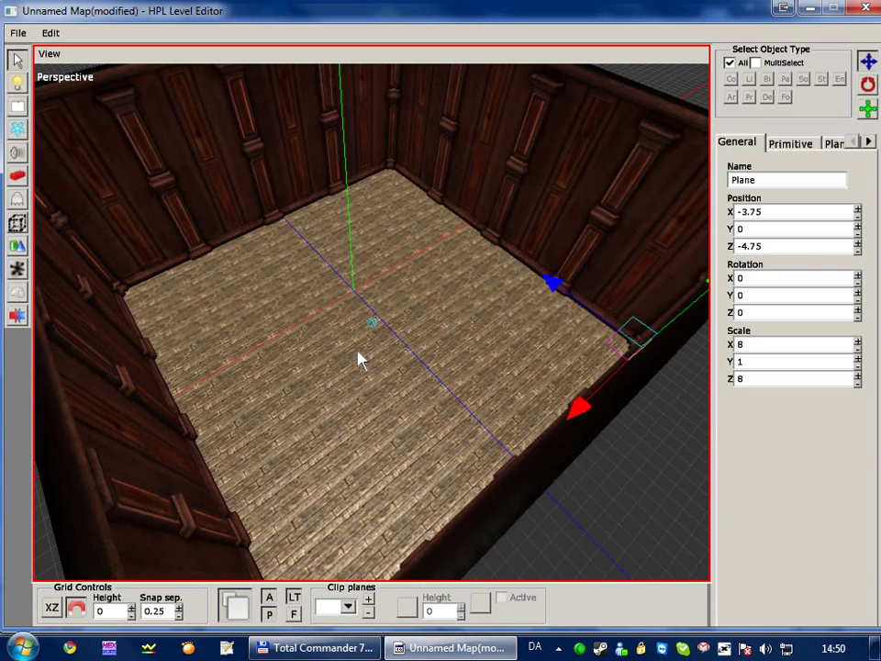
left_click(50, 34)
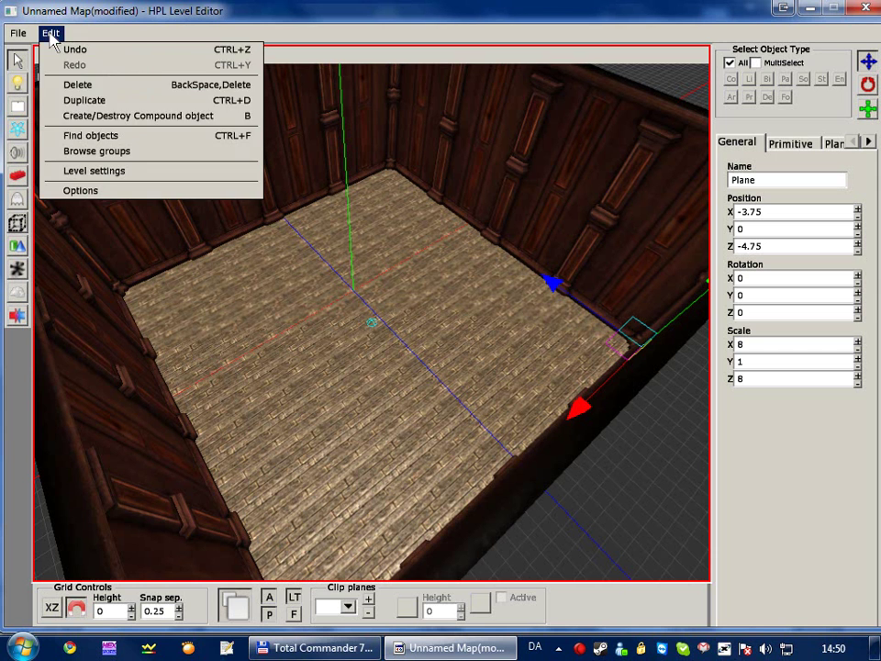
left_click(132, 101)
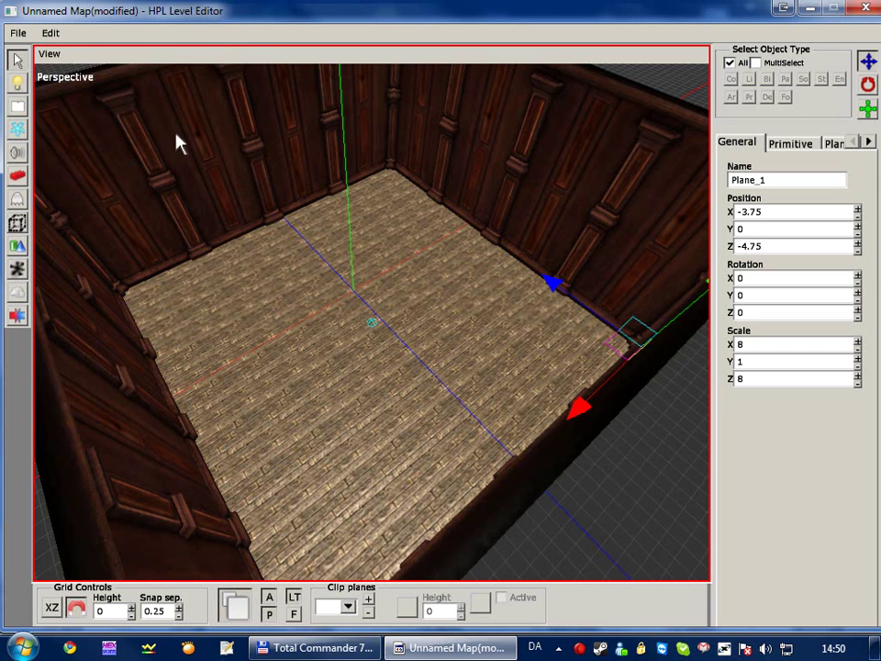
Raise the duplicated plane to Y position 4 so it sits on top of the walls.
middle_click_drag(428, 254, 212, 294)
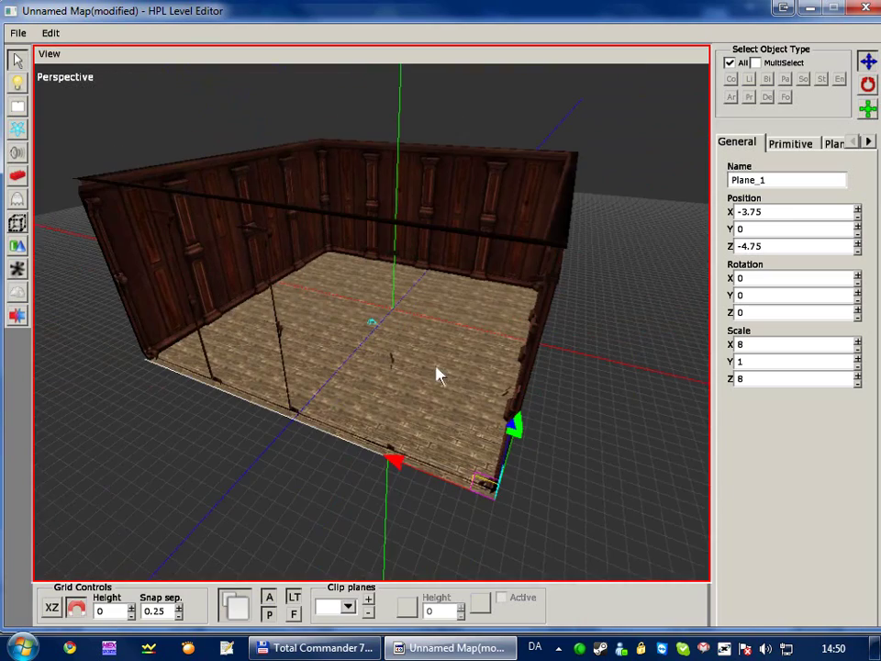
middle_click_drag(546, 446, 526, 346)
left_click_drag(526, 346, 526, 65)
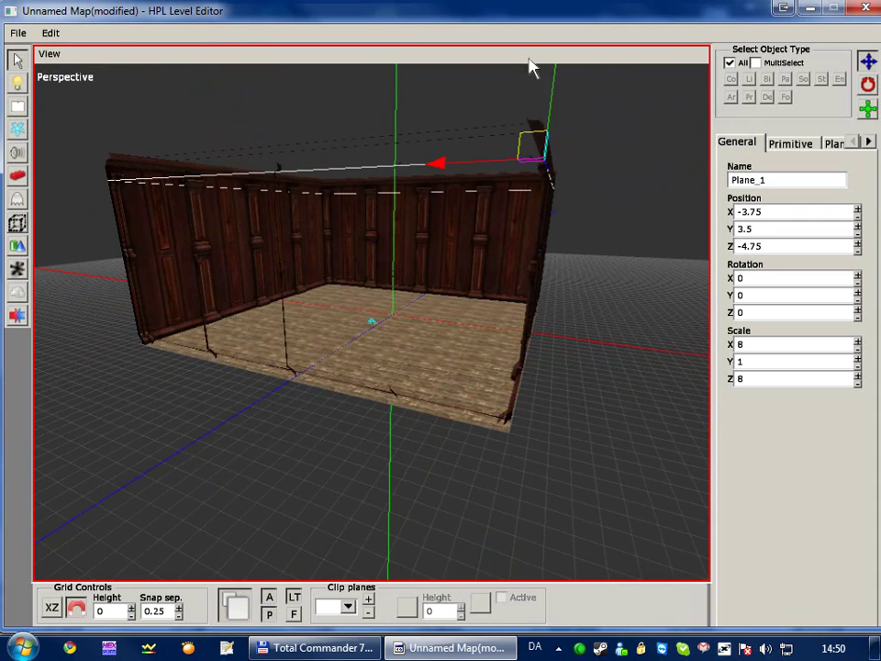
middle_click_drag(447, 273, 319, 289)
left_click_drag(320, 289, 325, 229)
middle_click_drag(323, 230, 410, 433)
left_click_drag(410, 427, 411, 425, "alt")
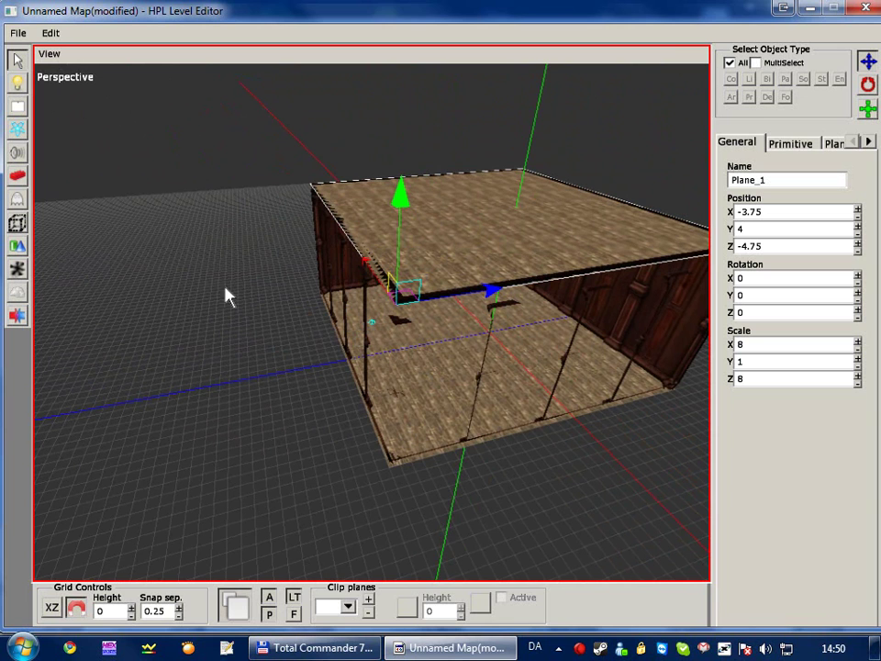
Switch the raised plane's transform gizmo between the rotate, translate and scale modes.
left_click(867, 84)
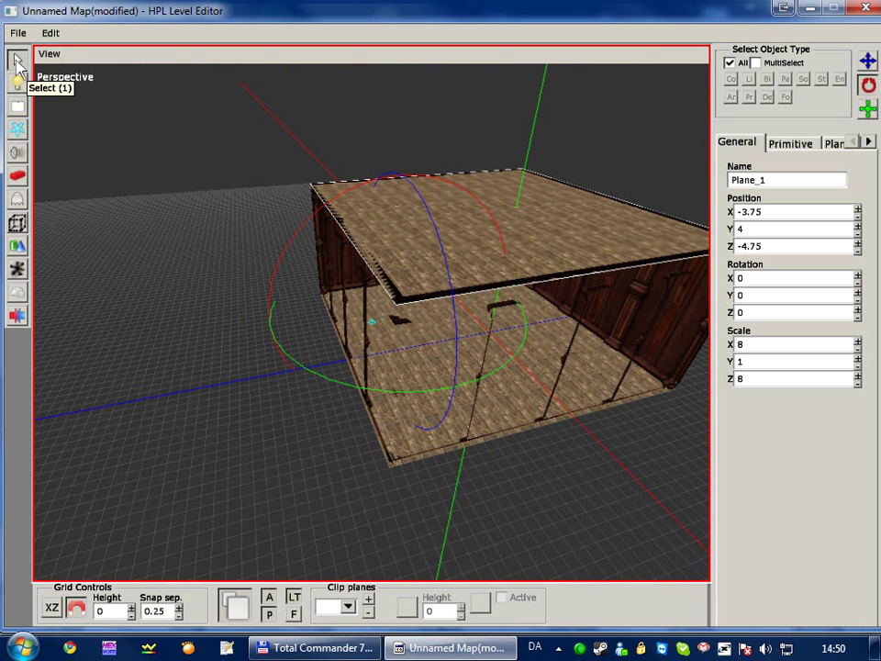
left_click(867, 60)
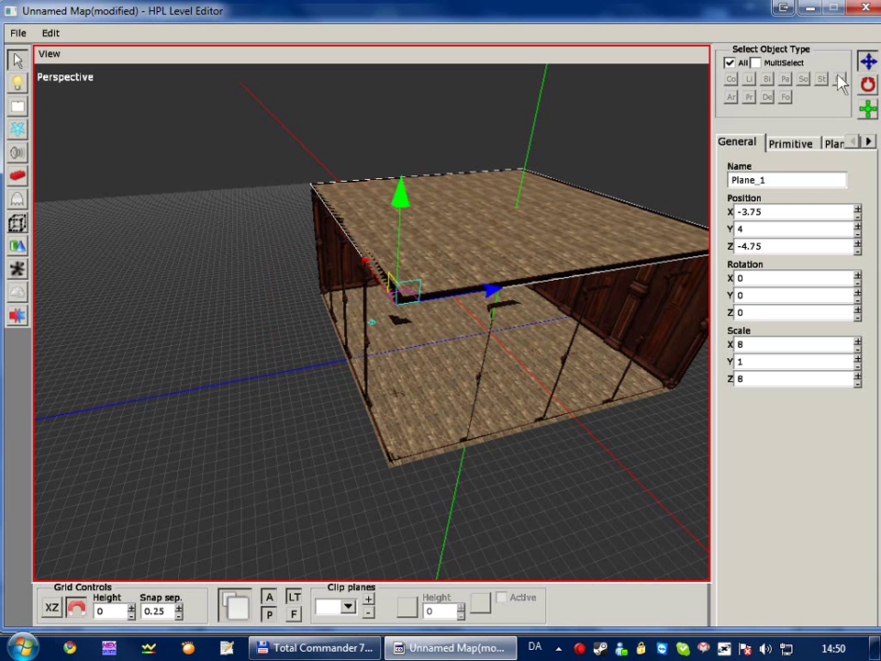
key("e")
key("s")
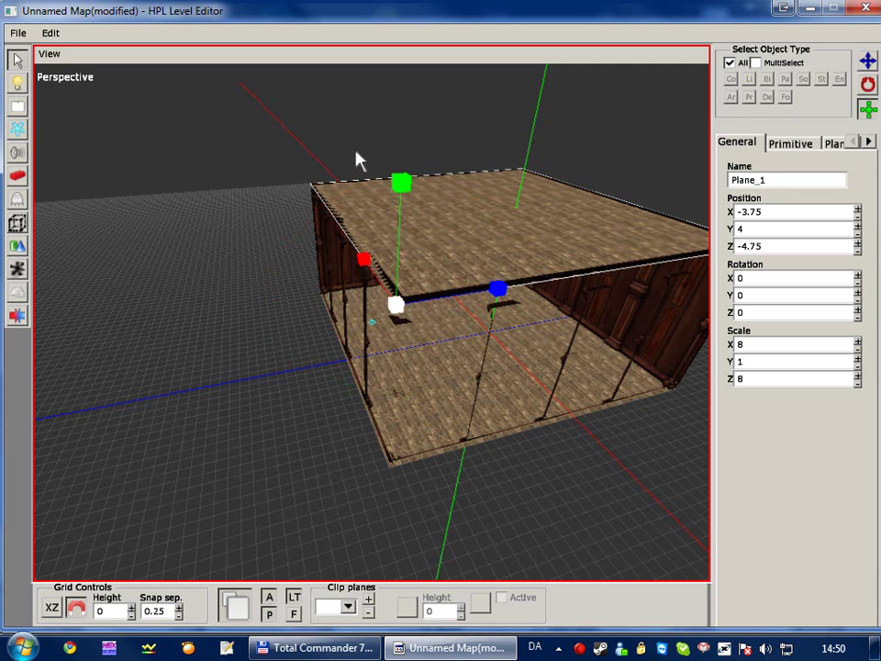
key("t")
key("s")
key("r")
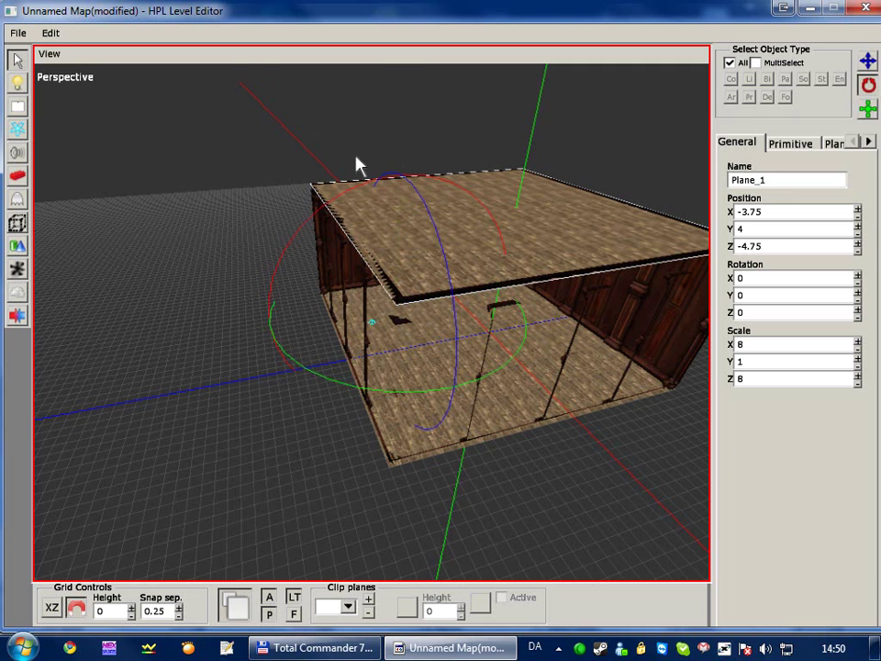
key("s")
key("t")
Rotate the raised plane to -180 degrees about X so its textured side faces down.
key("r")
right_click_drag(409, 315, 496, 134, "alt")
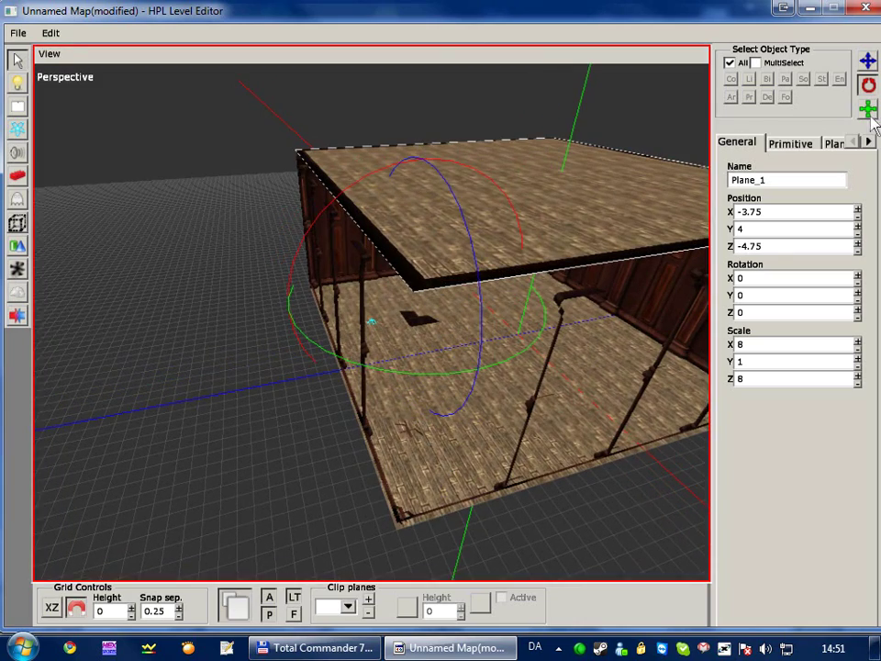
left_click_drag(400, 424, 384, 431, "alt")
right_click_drag(385, 431, 316, 506, "alt")
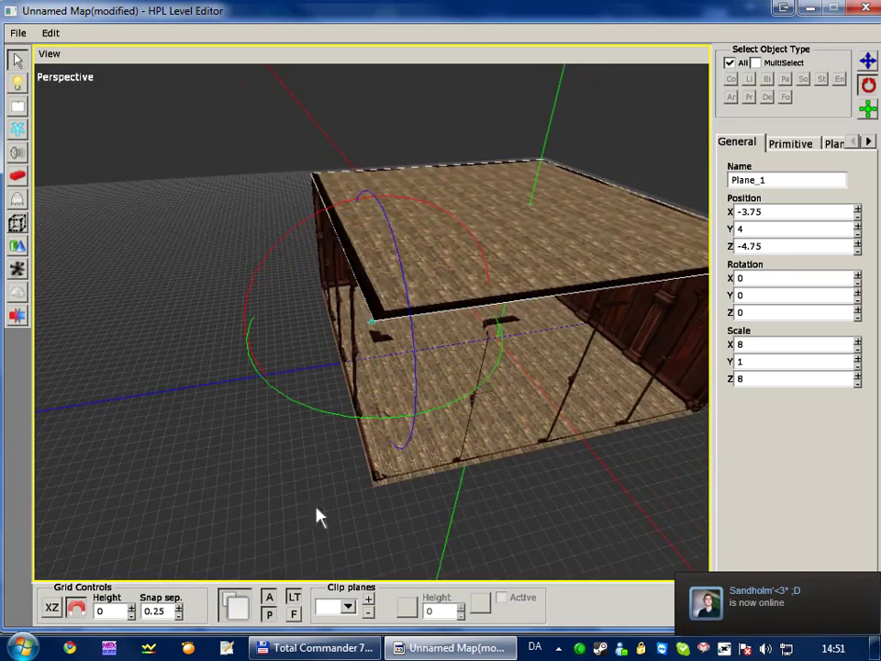
middle_click_drag(316, 517, 347, 404)
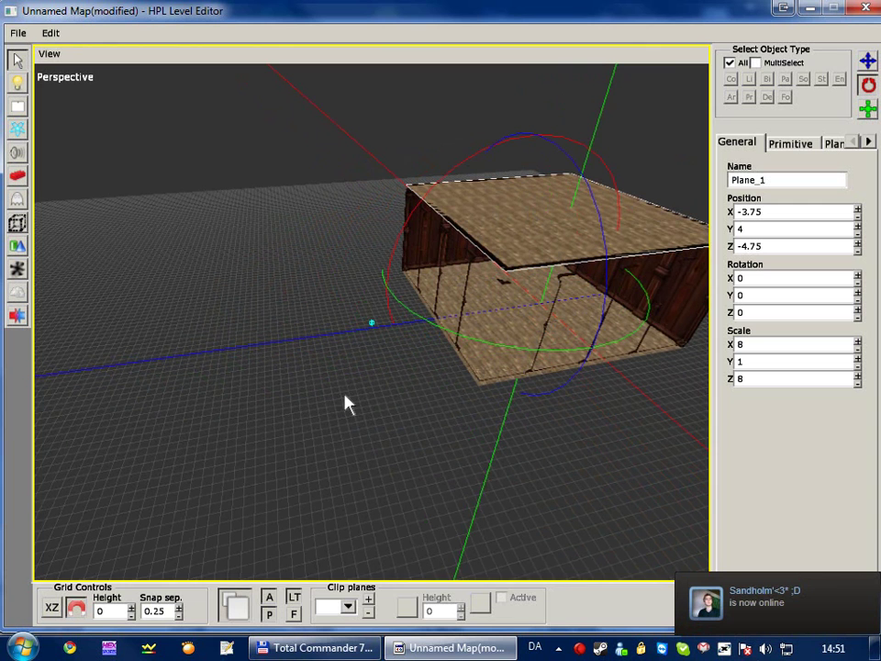
left_click_drag(466, 169, 252, 358)
middle_click_drag(294, 323, 248, 348, "alt")
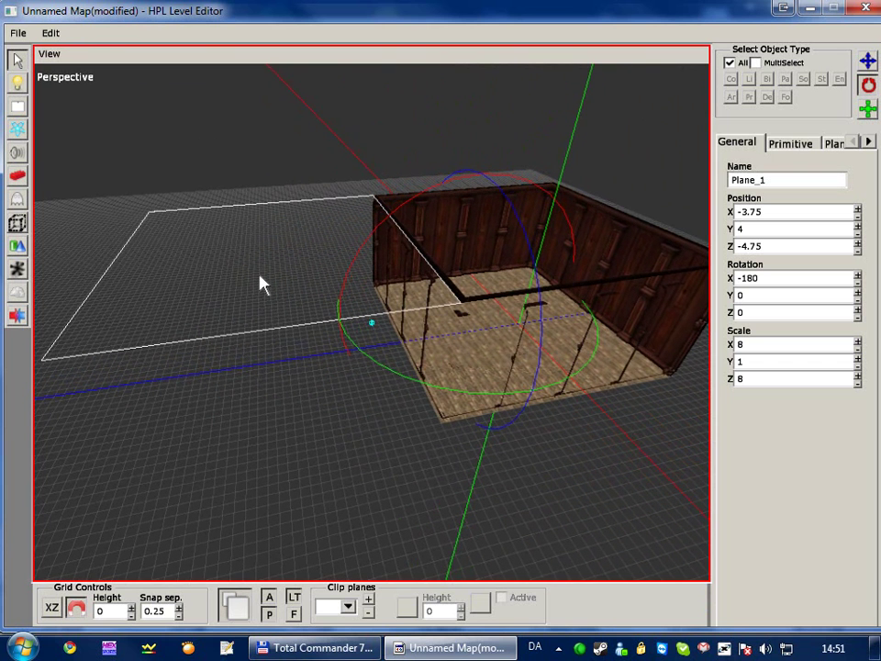
Move the flipped plane along Z to 3.25 so it covers the room as a ceiling.
key("t")
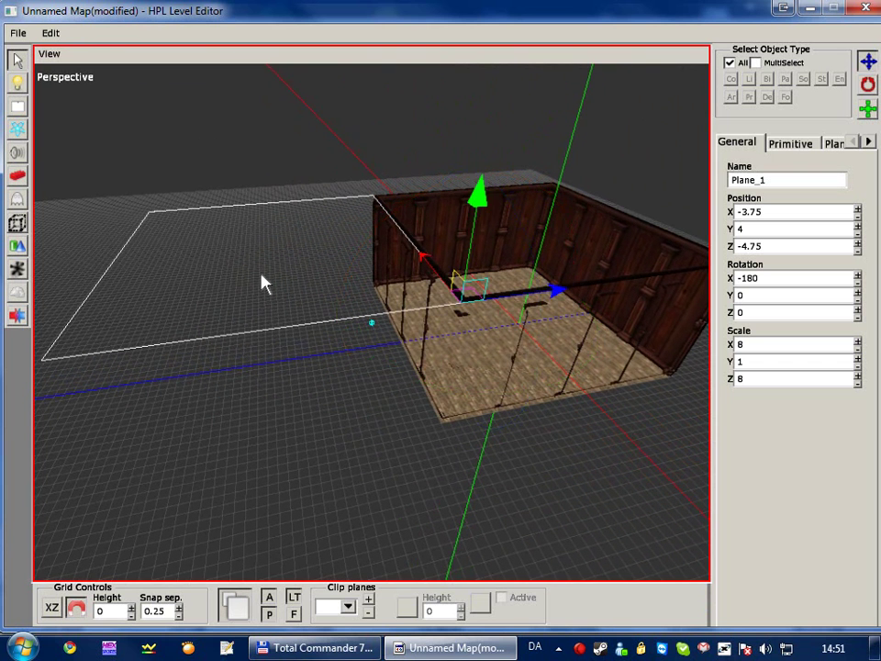
middle_click_drag(267, 281, 174, 305)
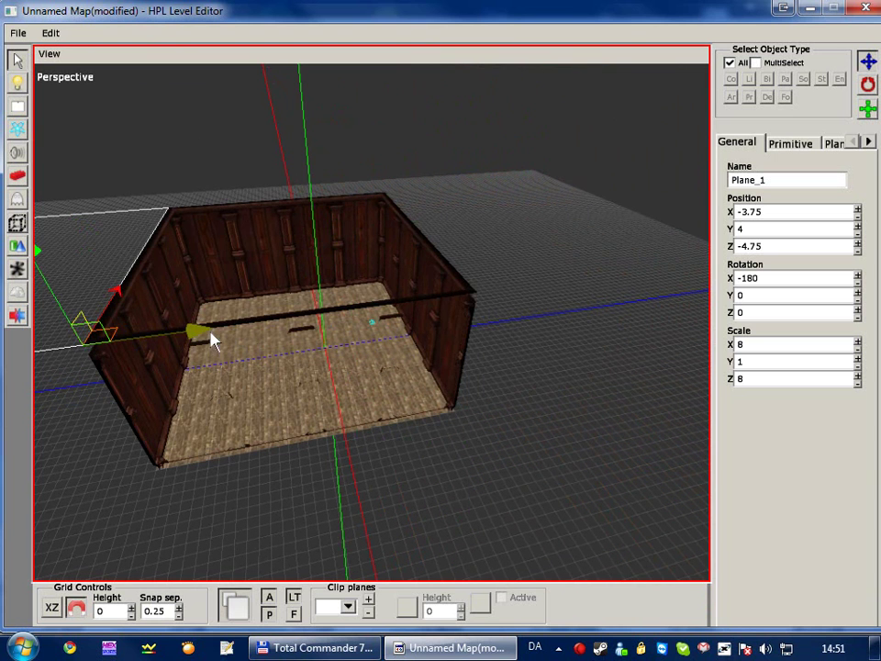
left_click_drag(212, 336, 633, 287)
Change the ceiling plane's material to mansionbase_ceiling_wood.mat from the mansionbase ceiling textures.
middle_click_drag(633, 287, 558, 142)
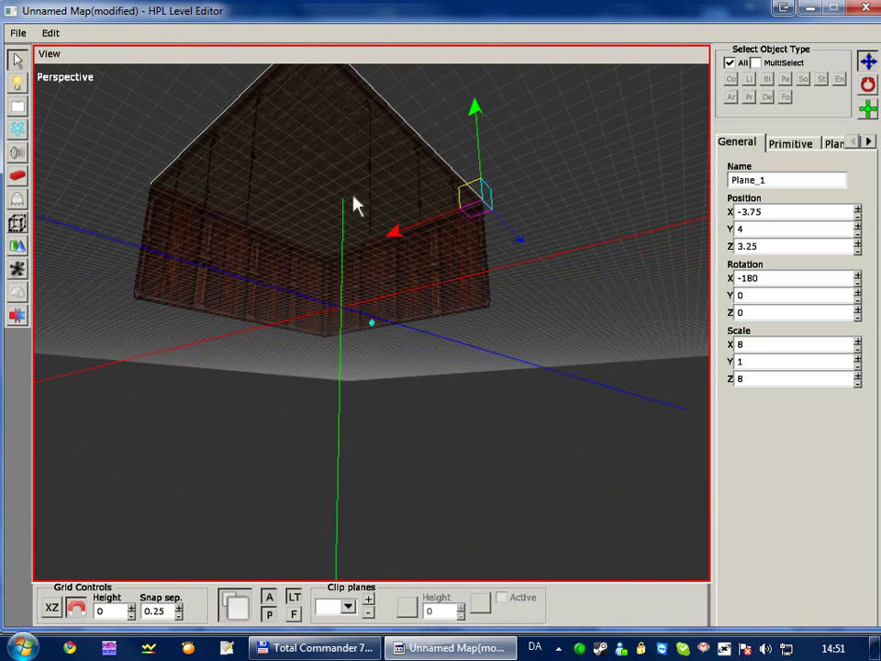
left_click(794, 154)
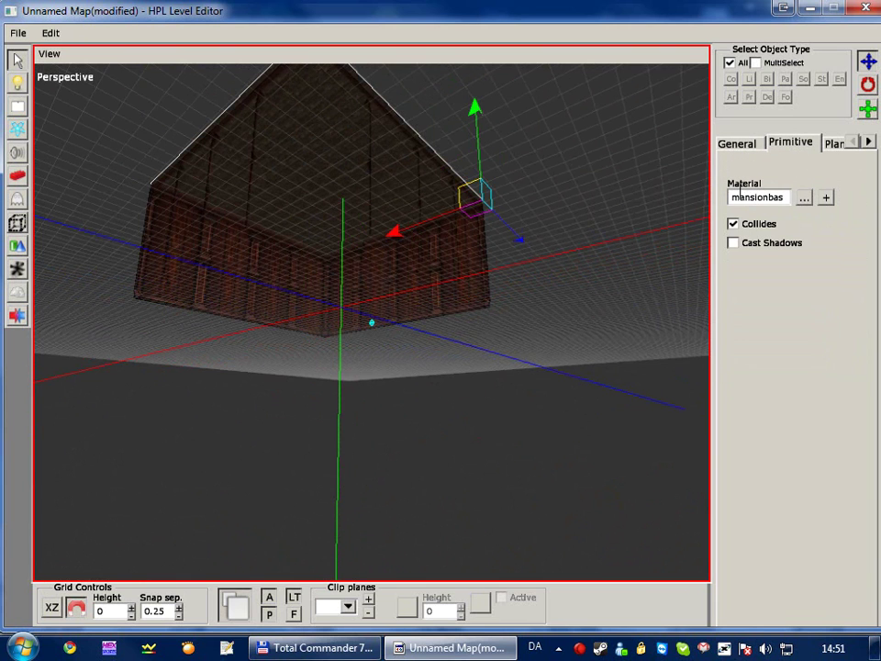
left_click(804, 198)
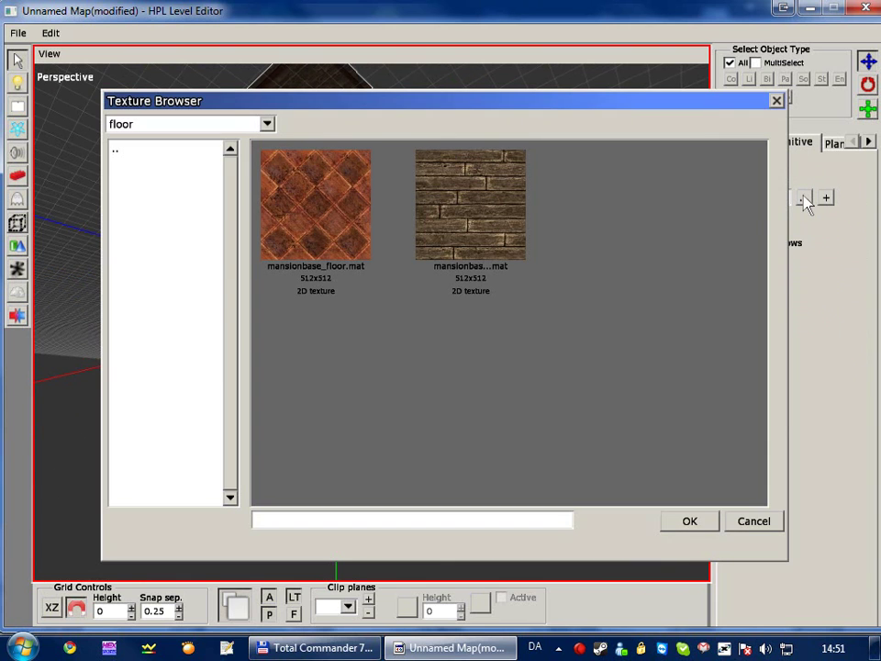
left_click(170, 150)
double_click(124, 151)
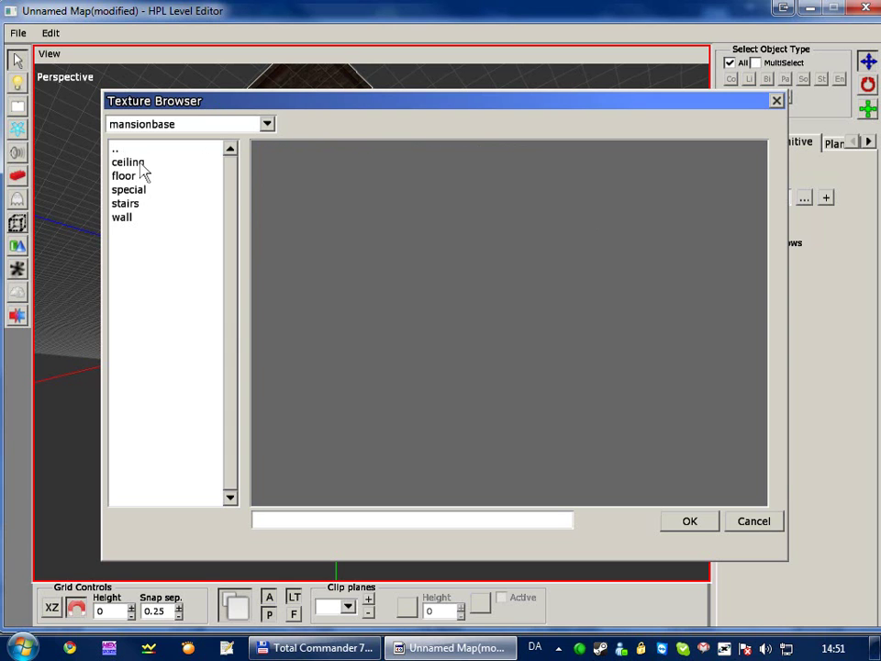
double_click(138, 163)
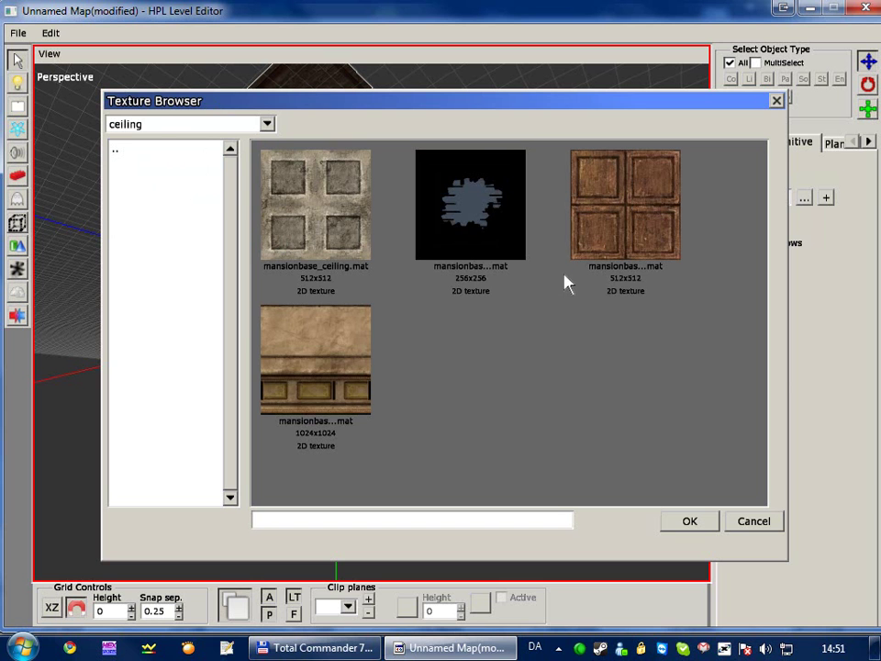
left_click(638, 206)
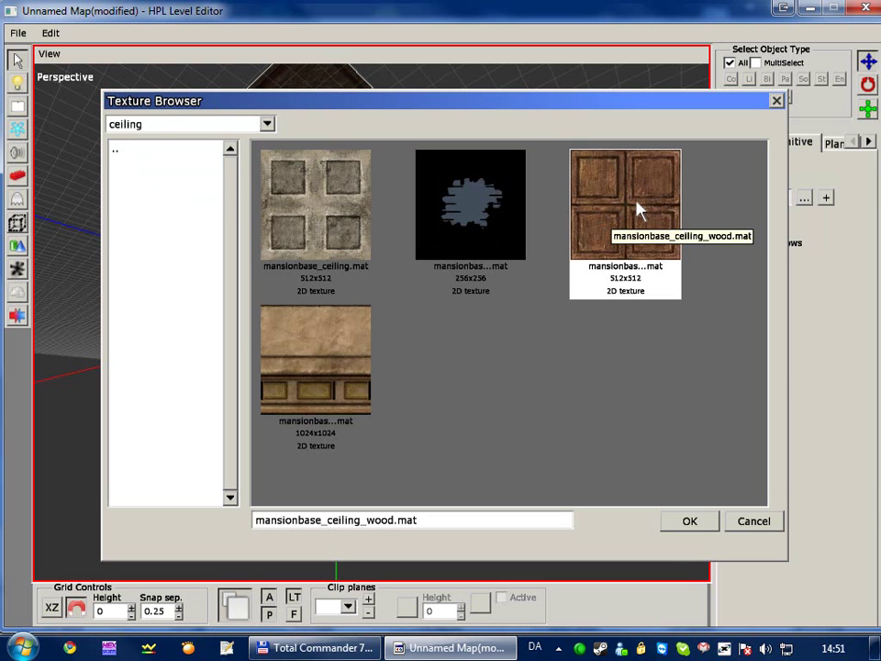
left_click(689, 520)
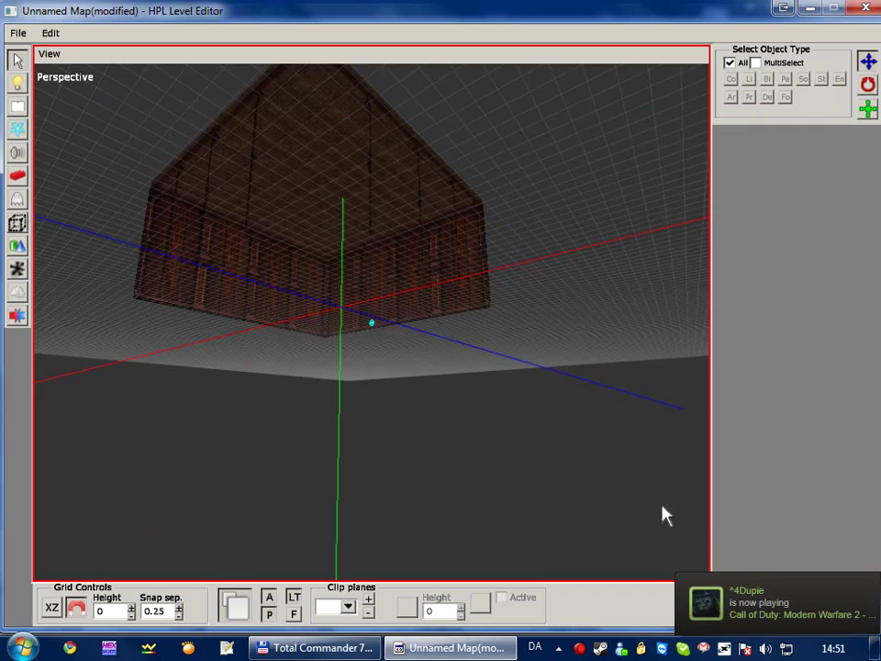
Start placing entities and choose cabinet_nice from the furniture category.
middle_click_drag(408, 211, 379, 300)
scroll(379, 300, "up", 6)
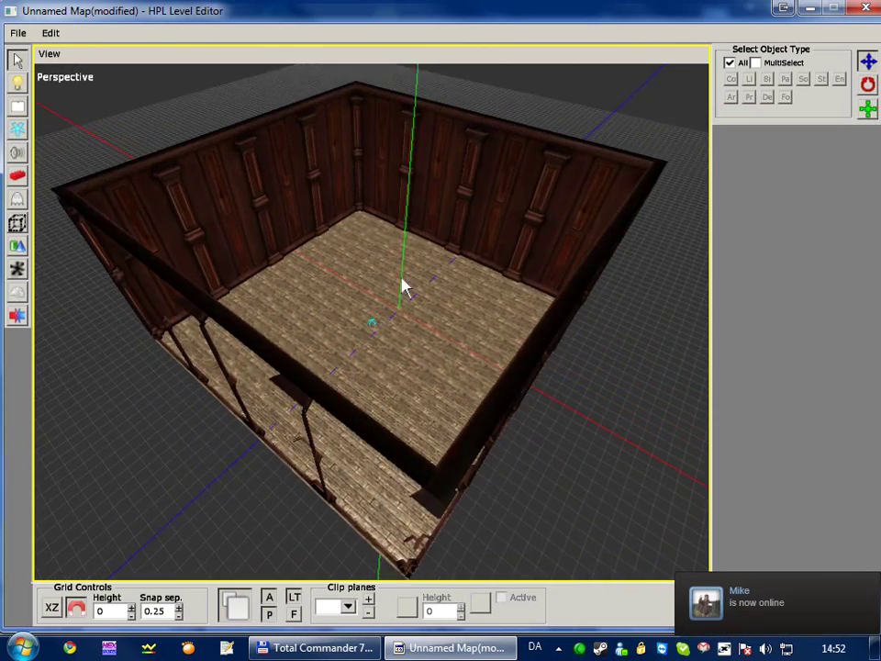
middle_click_drag(408, 138, 367, 346)
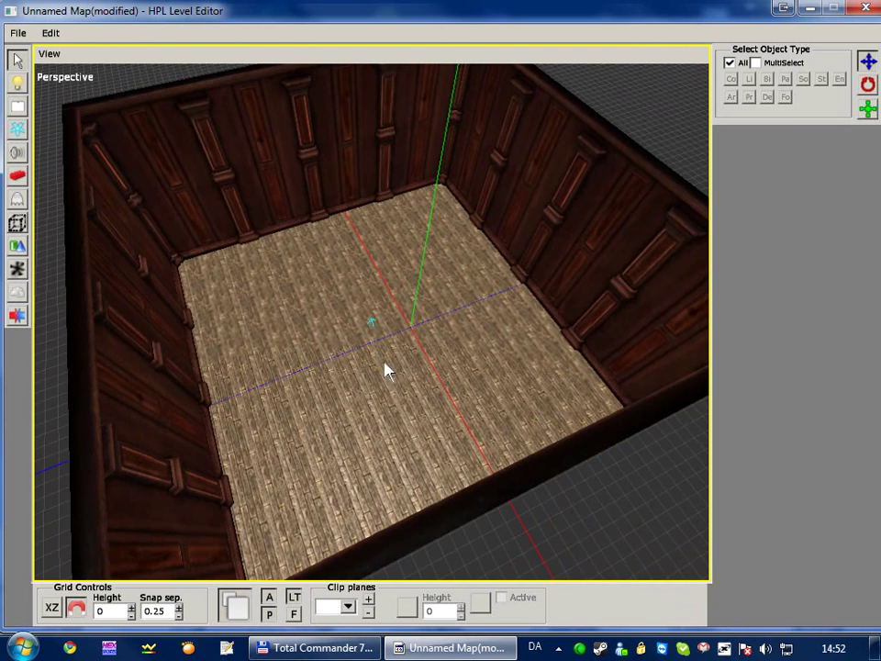
middle_click_drag(386, 369, 317, 376)
mouse_move(372, 348)
middle_mouse_down()
mouse_move(371, 338)
mouse_move(363, 363)
mouse_move(377, 293)
mouse_move(362, 297)
middle_mouse_up()
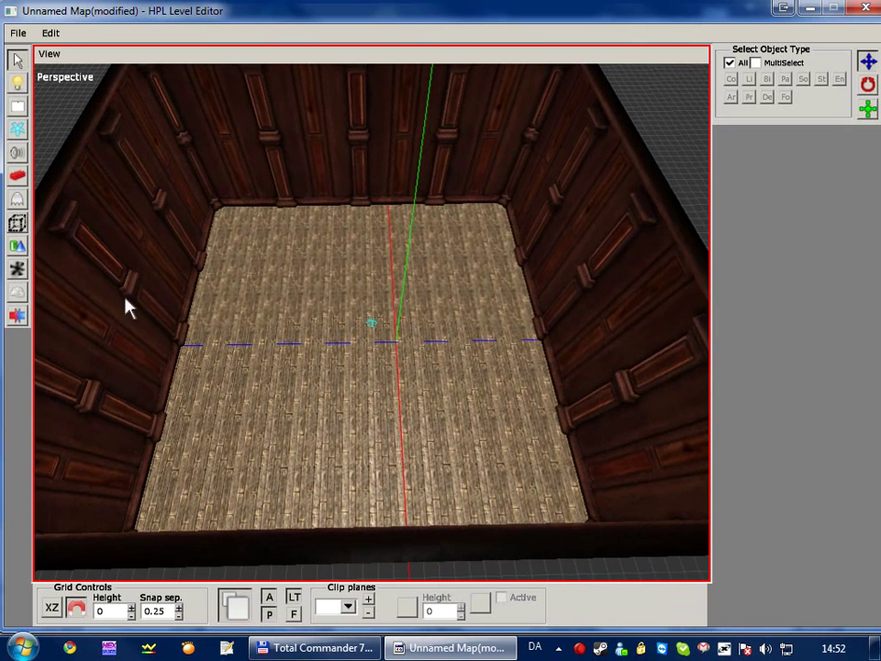
left_click(17, 200)
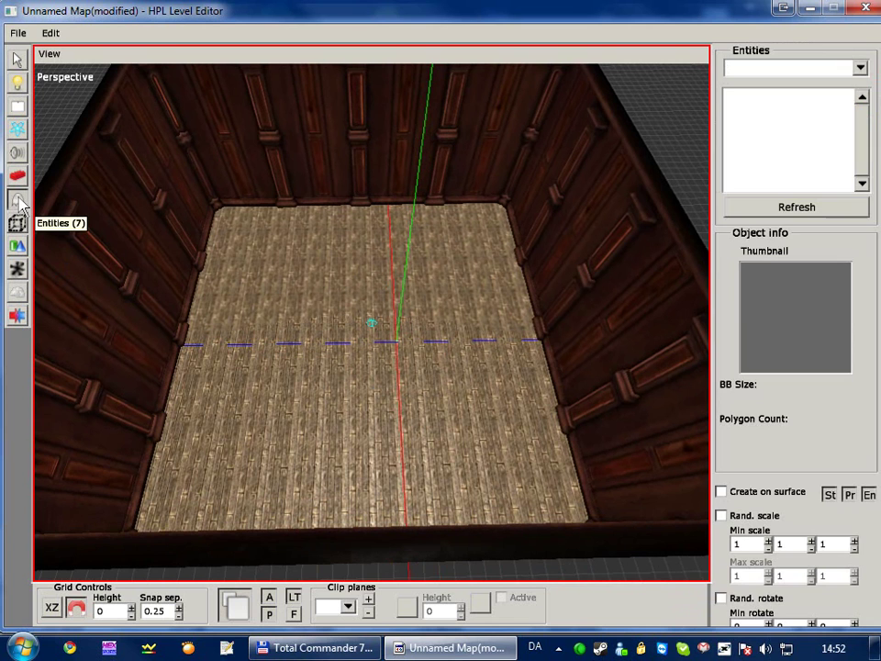
left_click(859, 68)
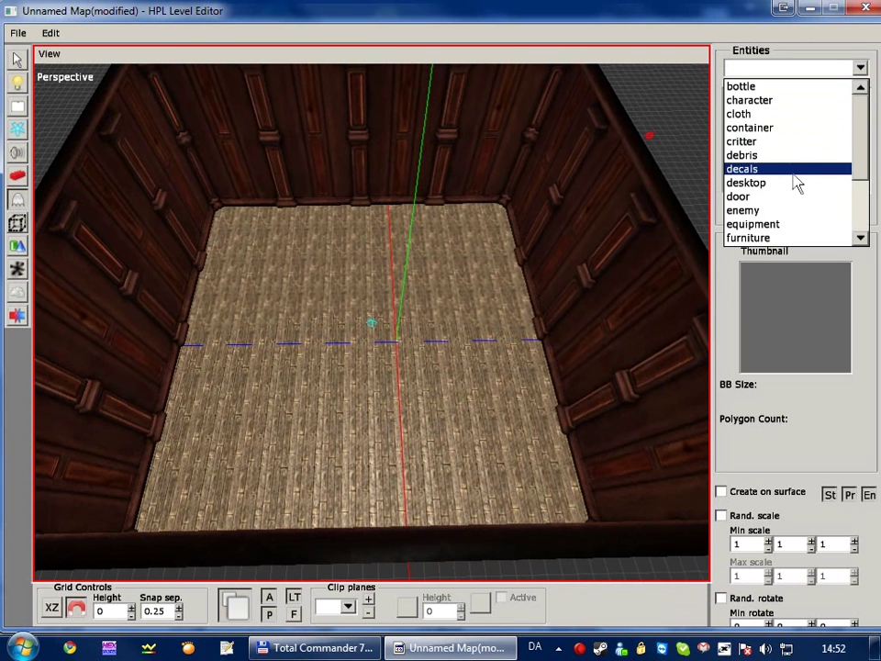
scroll(791, 171, "down", 2)
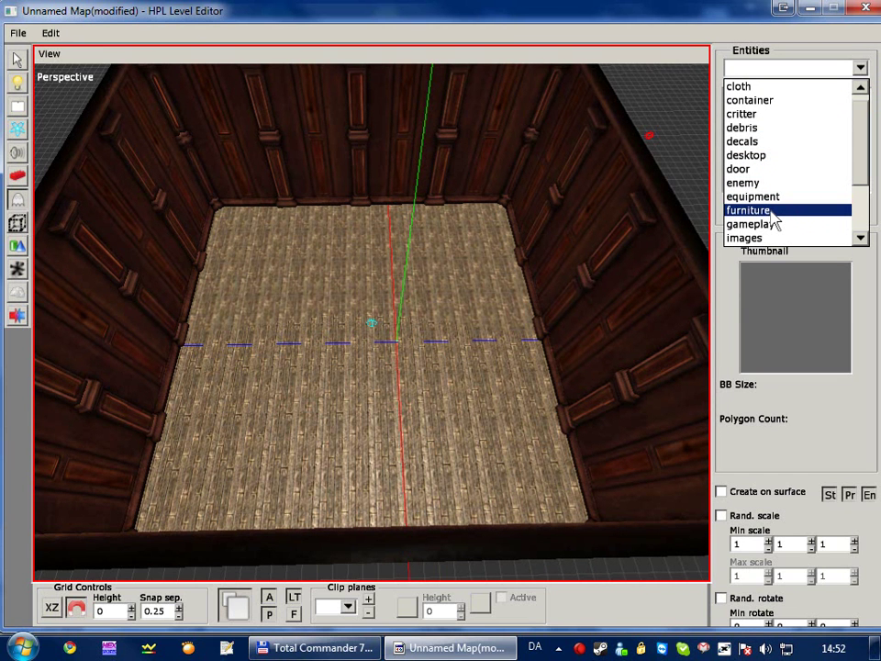
left_click(771, 214)
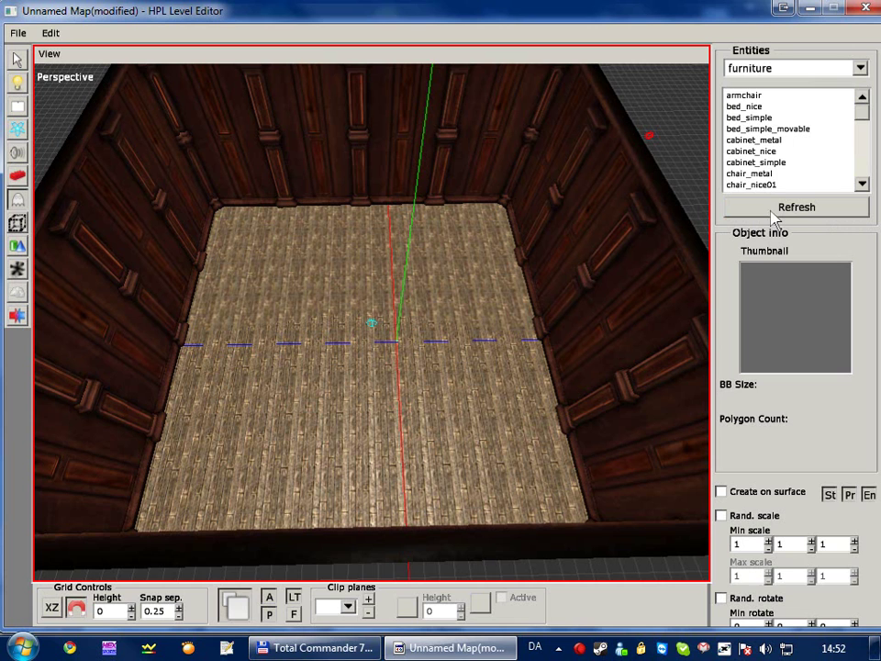
left_click(757, 152)
Try placing the cabinet near the wall in different orientations, undoing each placement.
mouse_move(316, 280)
middle_mouse_down()
mouse_move(330, 319)
mouse_move(342, 274)
mouse_move(354, 295)
mouse_move(354, 342)
mouse_move(358, 238)
mouse_move(359, 252)
middle_mouse_up()
left_click_drag(345, 363, 350, 364)
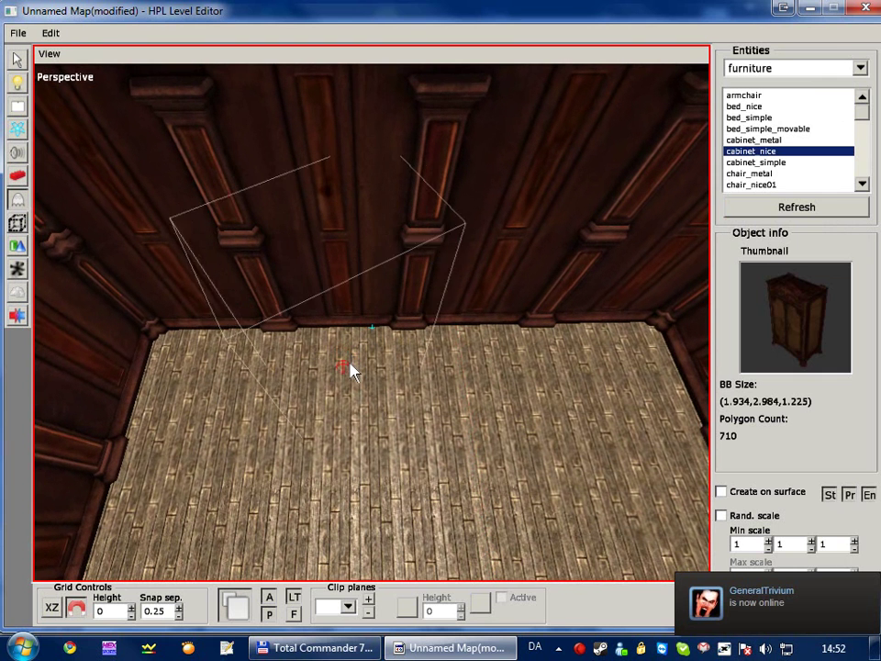
left_click(349, 368)
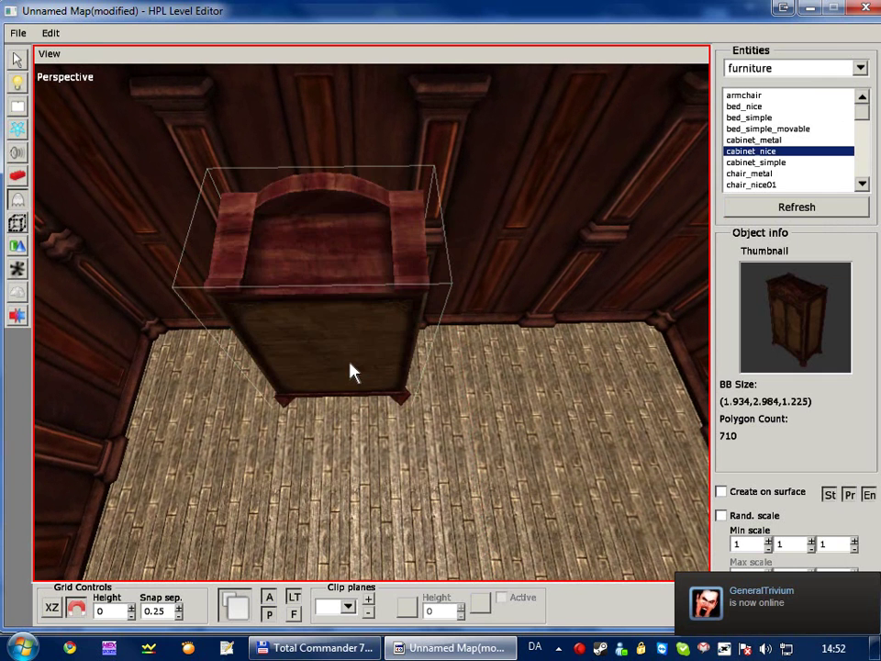
key("ctrl+z")
scroll(349, 363, "up", 6)
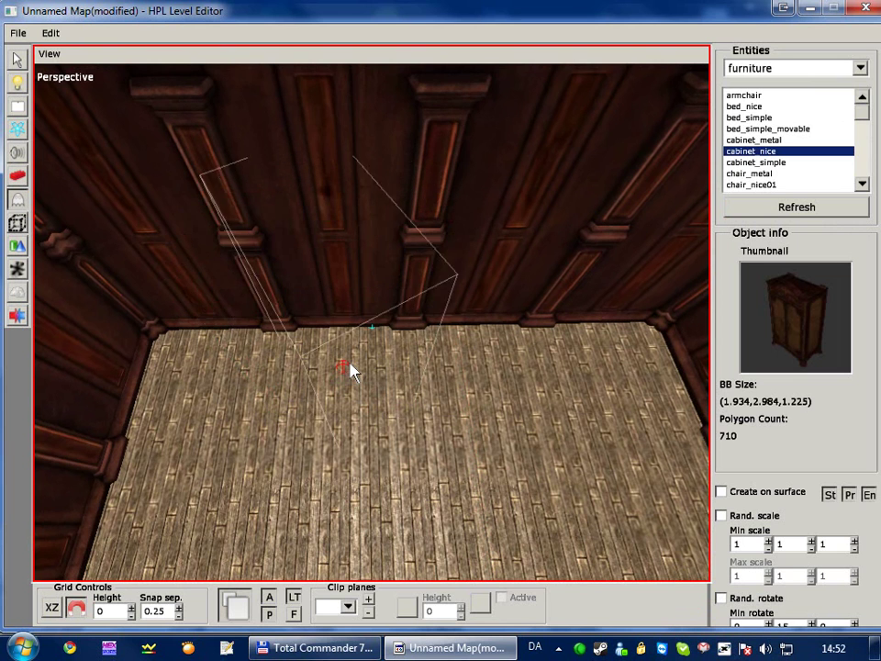
scroll(350, 363, "up", 1)
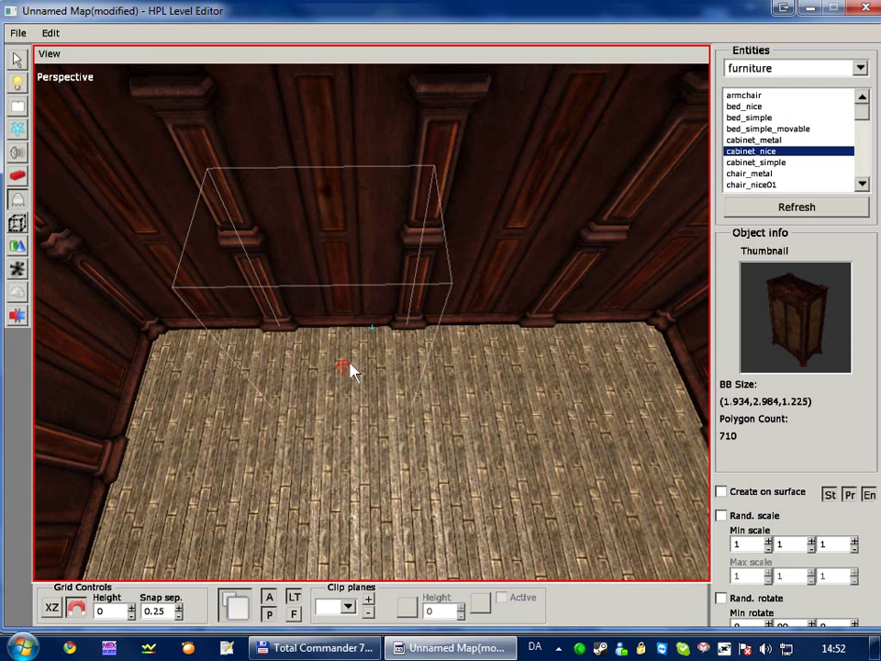
left_click(353, 370)
left_click_drag(344, 377, 262, 335, "alt")
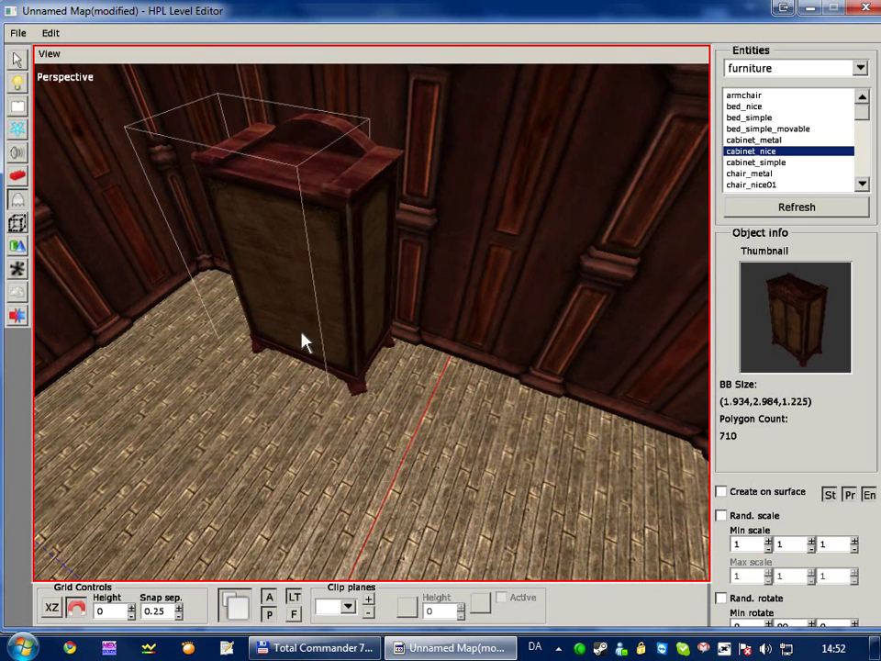
key("ctrl+z")
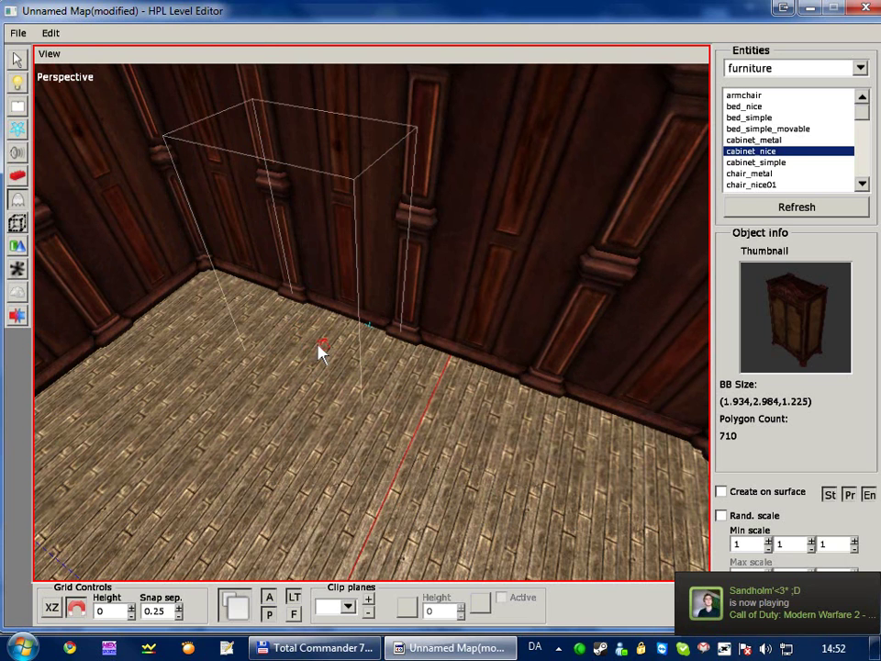
left_click(50, 33)
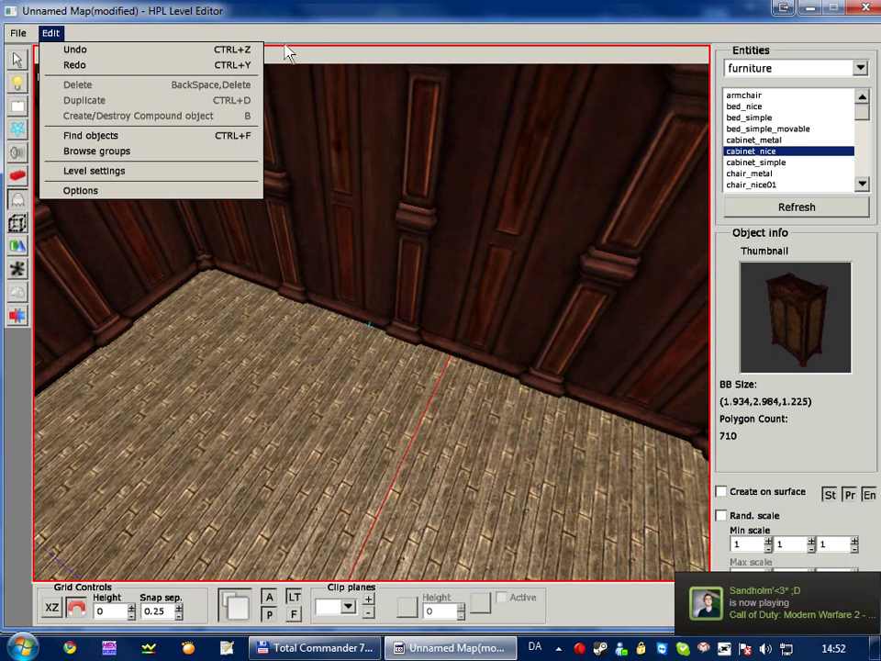
left_click(333, 358)
left_click(332, 358)
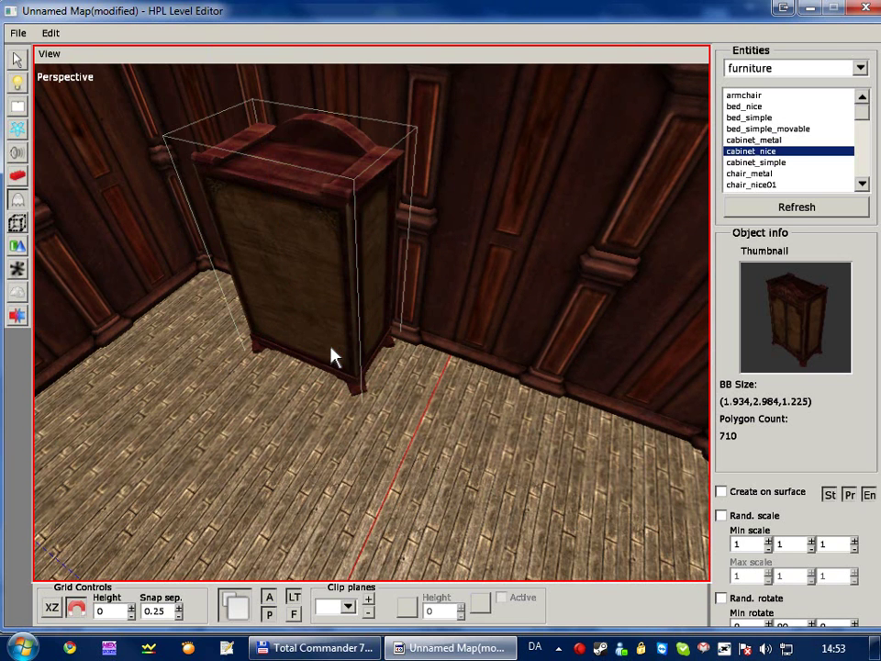
key("ctrl+z")
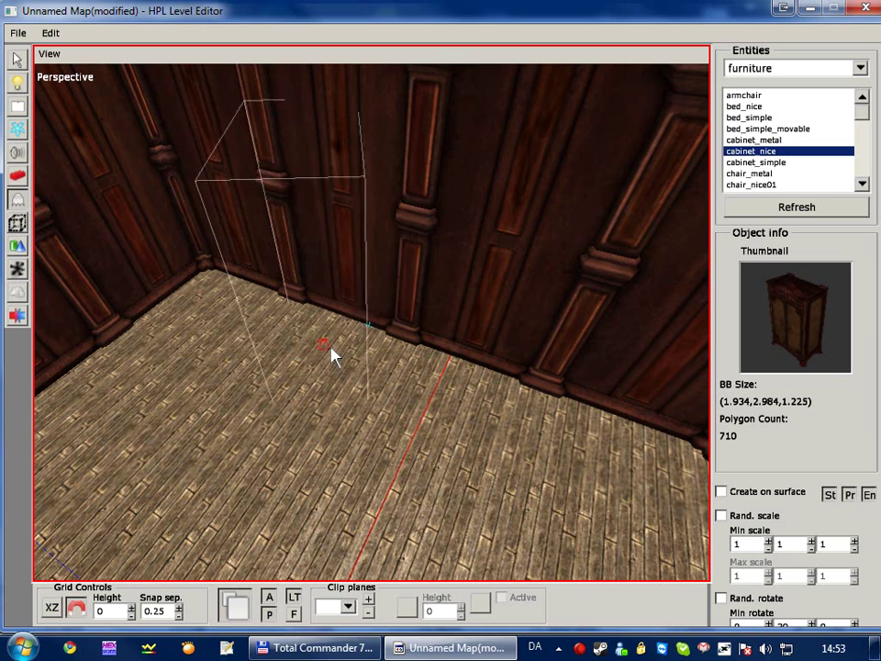
Place the cabinet_nice entity near the wall with its doors facing into the room.
left_click(330, 355)
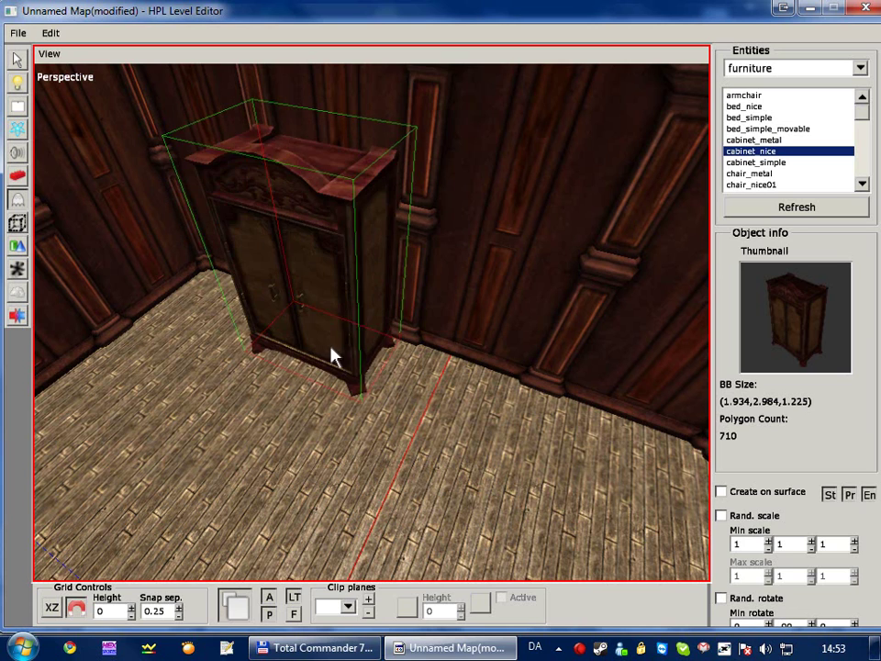
scroll(358, 343, "down", 4)
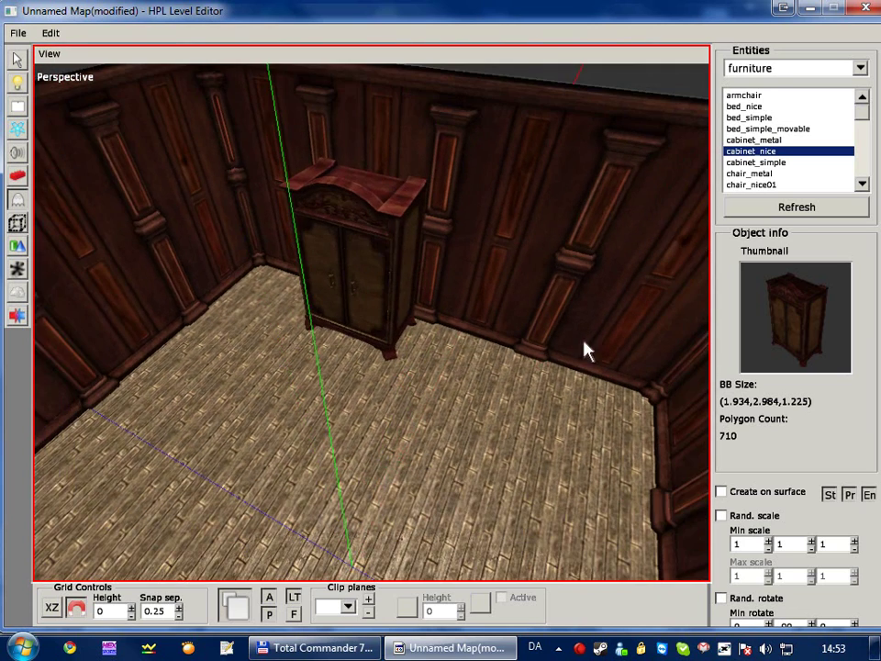
Place the bed_nice entity opposite the cabinet, undo it and place it again rotated to -270 degrees about Y.
left_click(757, 109)
middle_click_drag(410, 428, 342, 344)
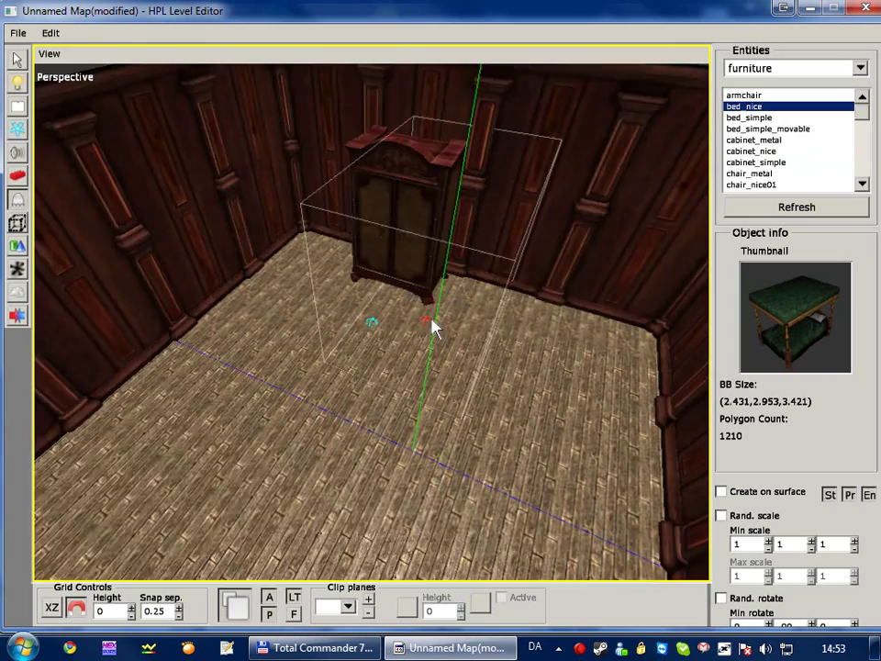
left_click(344, 381)
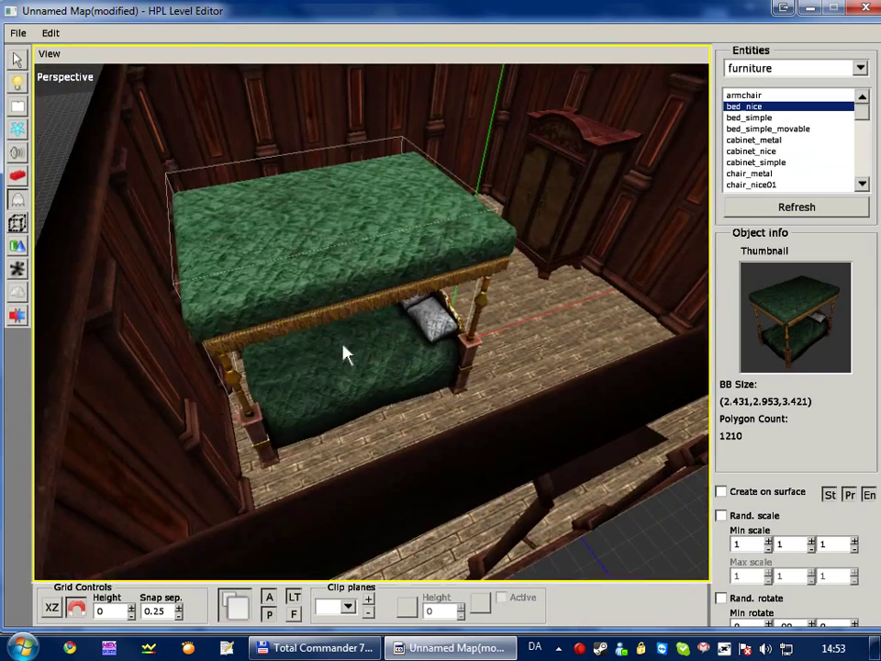
key("ctrl+z")
key("k")
key("k")
key("k")
key("k")
key("k")
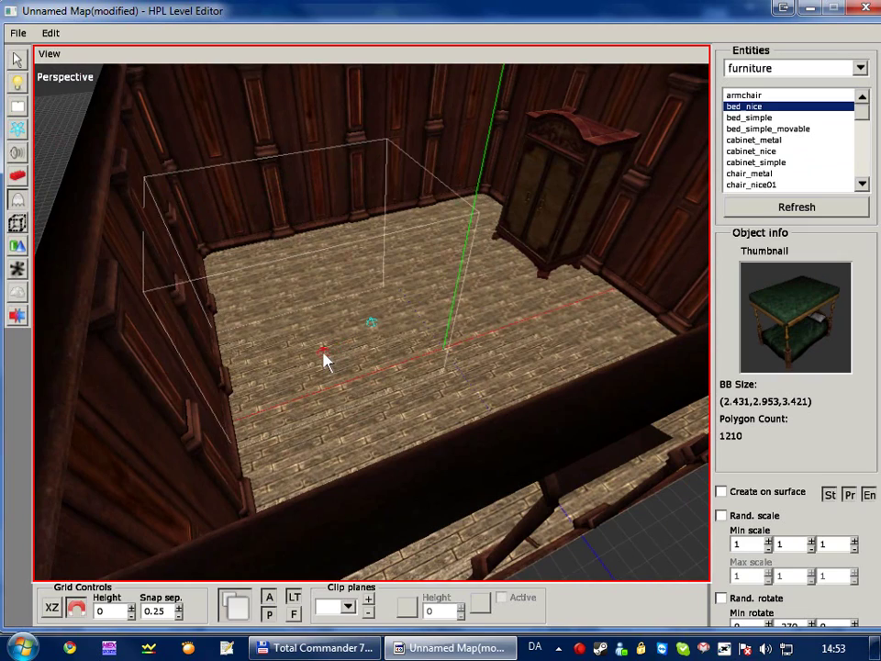
left_click(322, 360)
middle_click_drag(326, 357, 623, 246)
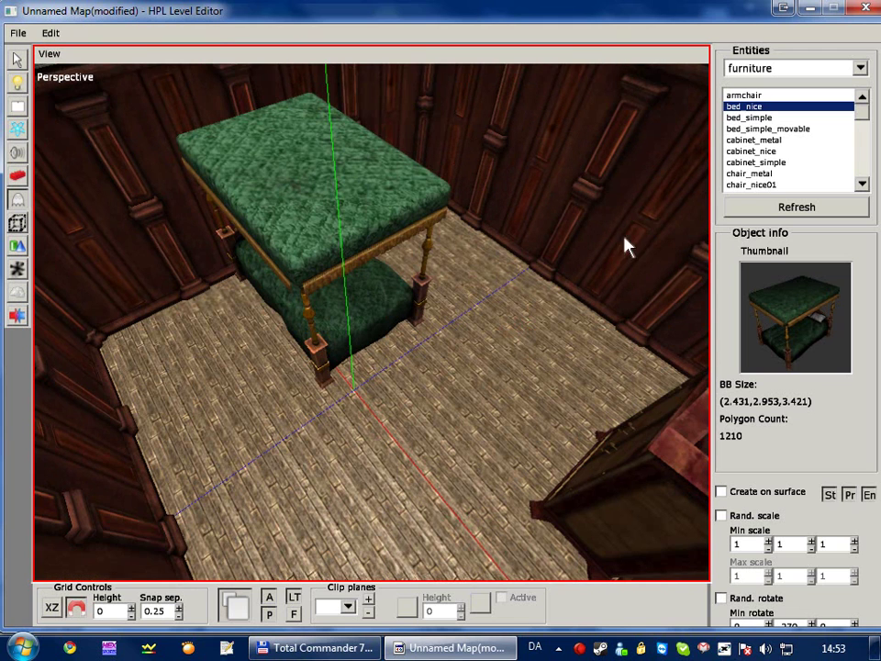
Place a chest_of_drawers_nice entity along the wall beside the cabinet, at about X 3.5 and Z 1, and select it.
left_click(862, 183)
left_click(863, 183)
left_click(863, 183)
left_click(862, 183)
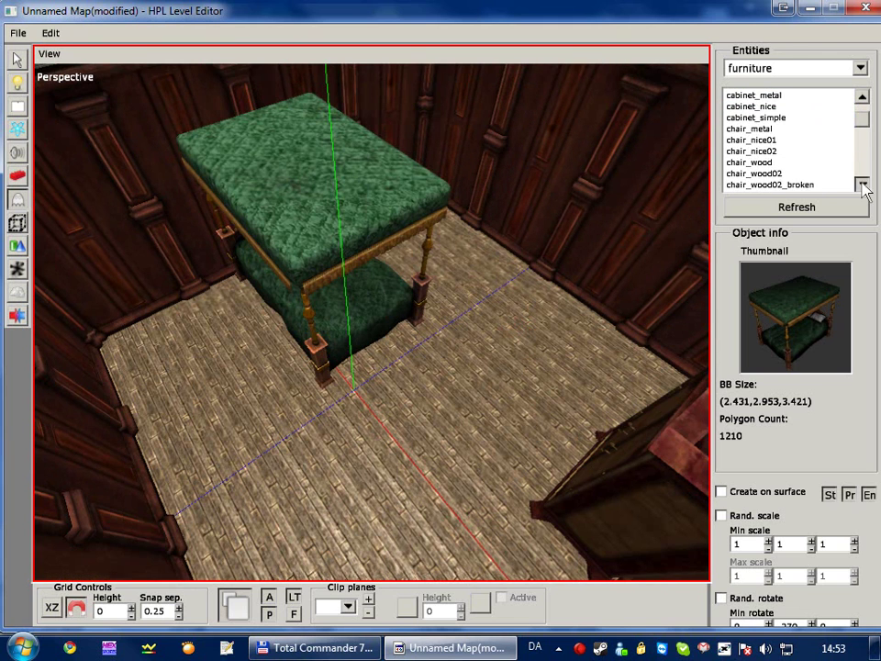
left_click(862, 183)
left_click(862, 183)
left_click(863, 183)
left_click(863, 184)
left_click(862, 183)
left_click(863, 184)
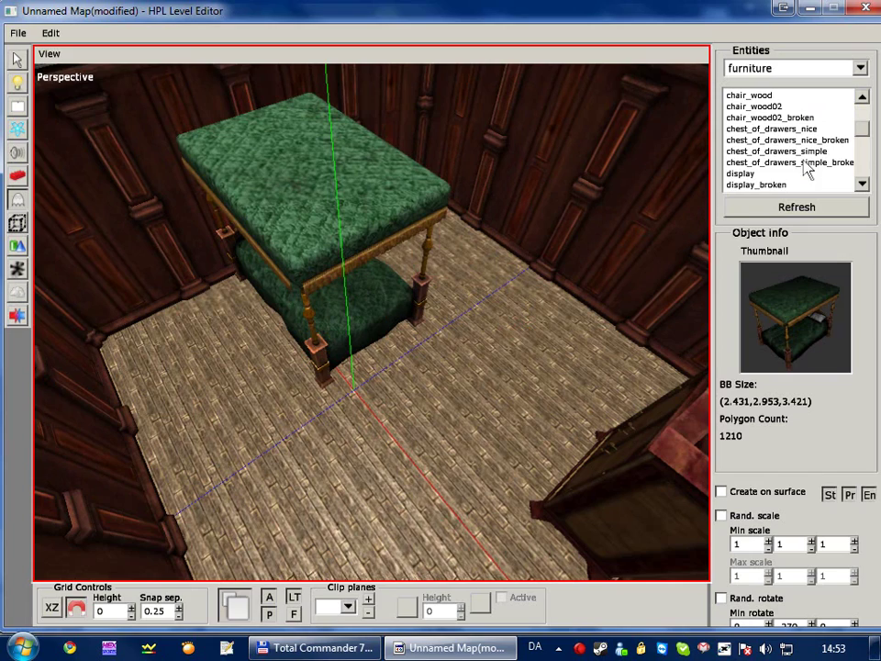
left_click(789, 128)
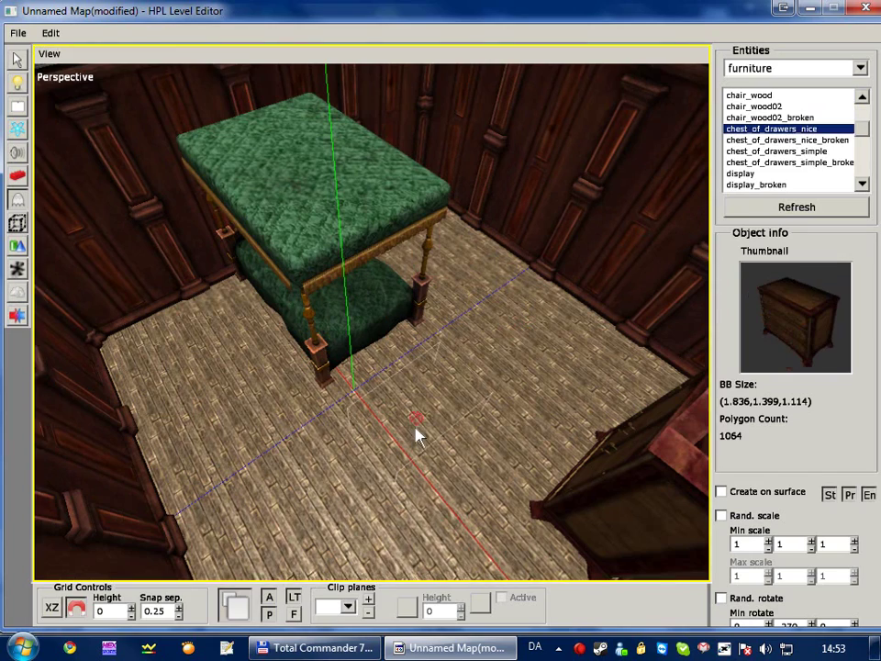
middle_click_drag(416, 432, 429, 366)
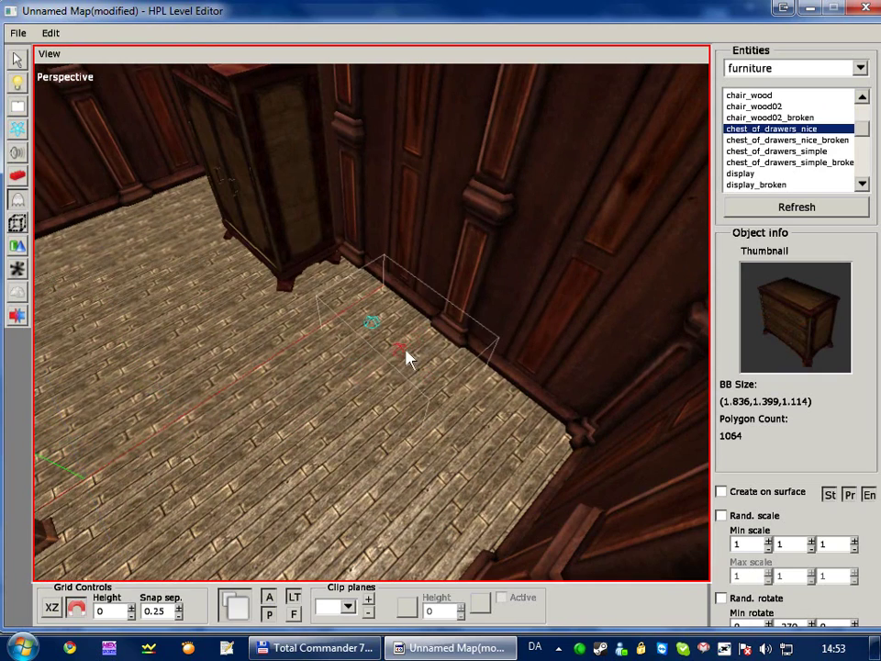
left_click(408, 357)
key("1")
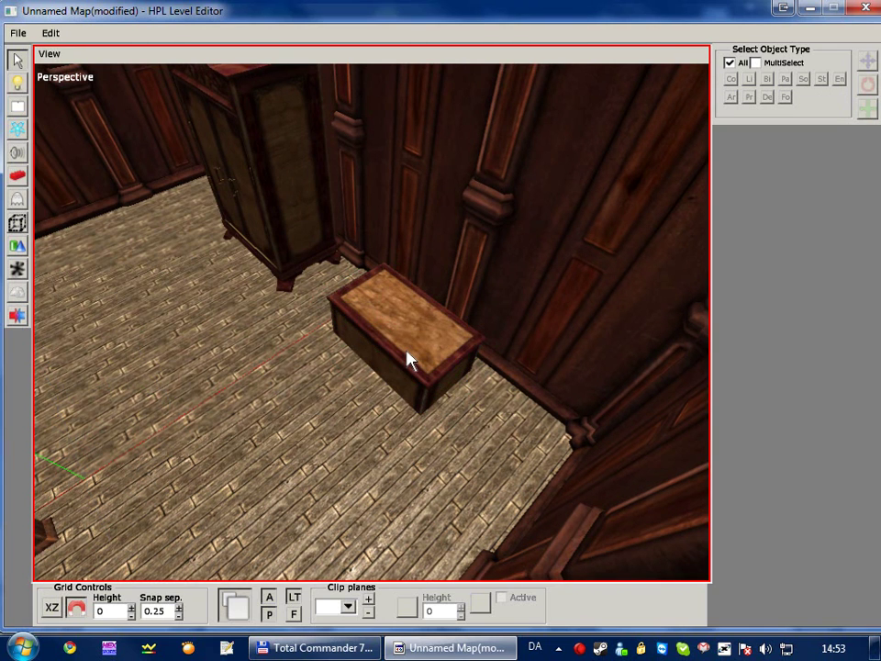
left_click(405, 351)
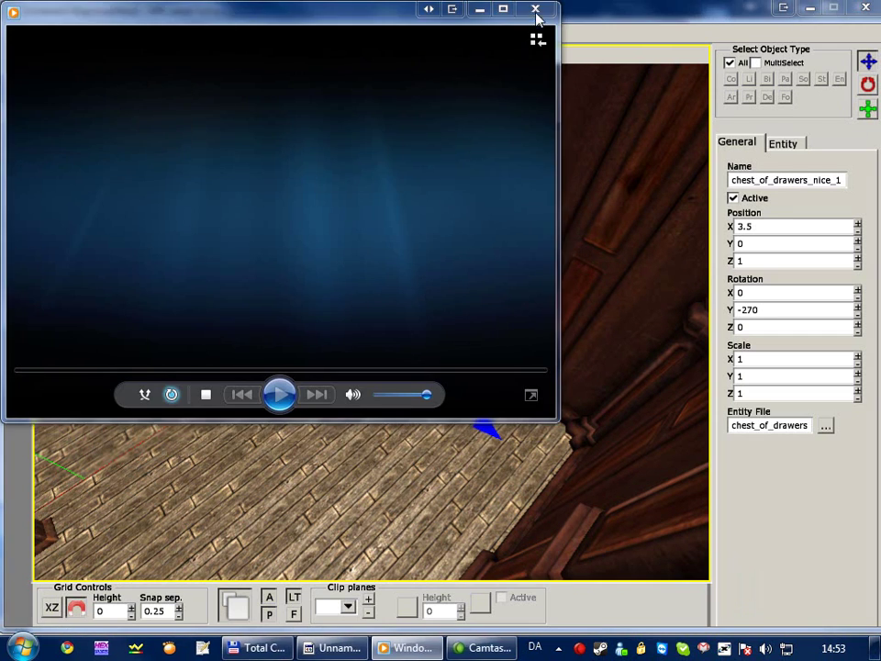
Close the media player window, select the chest of drawers and raise it to a Y position of 0.75.
left_click(535, 9)
left_click(401, 381)
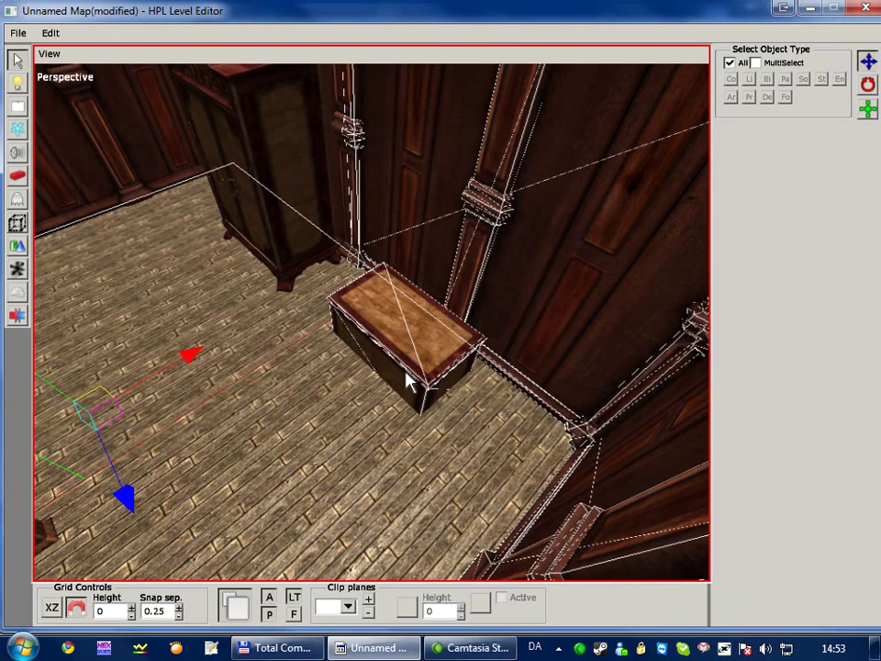
left_click(405, 369)
left_click(406, 358)
left_click(408, 362)
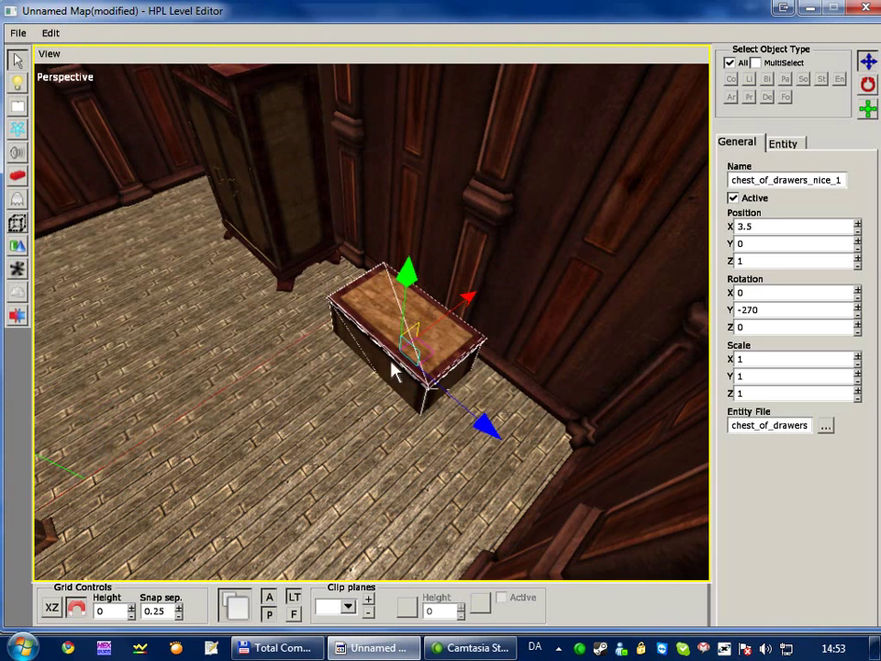
left_click_drag(378, 346, 409, 309, "alt")
left_click_drag(409, 266, 413, 186)
Rotate the chest of drawers to -90 degrees about Y so its drawers face into the room.
key("r")
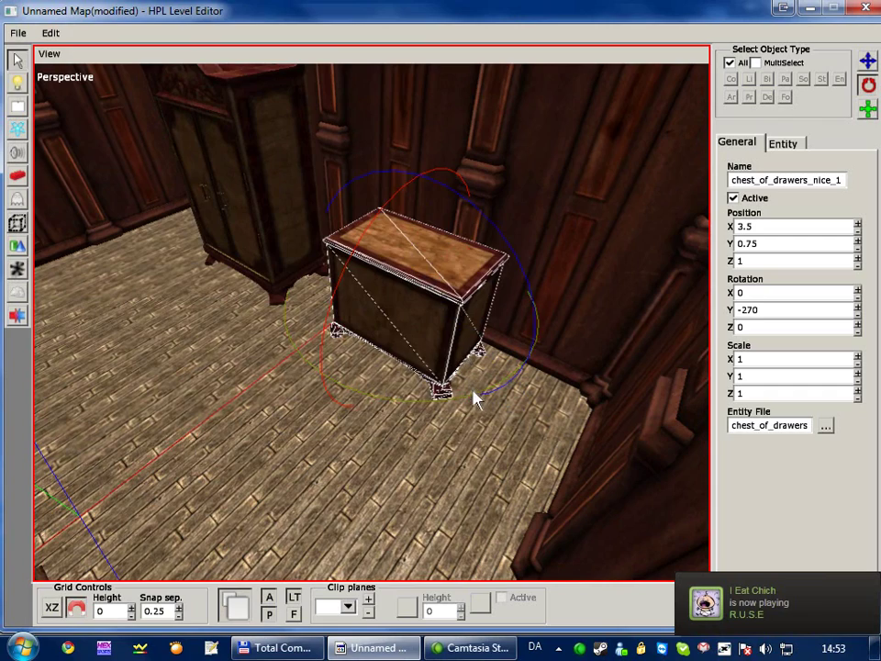
left_click_drag(476, 398, 325, 393)
key("w")
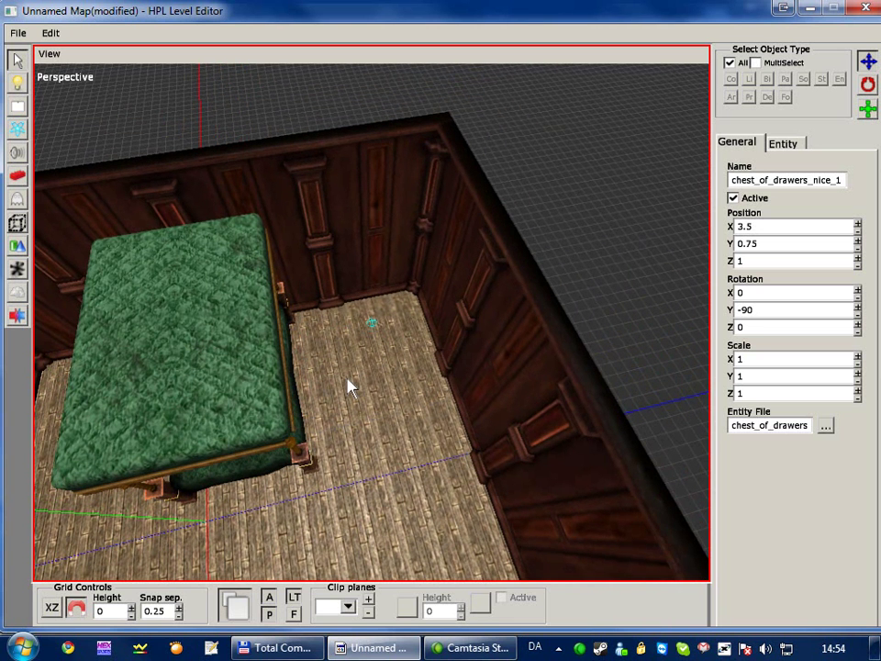
Place a table_nice_round entity on the floor beside the head of the bed.
left_click(17, 200)
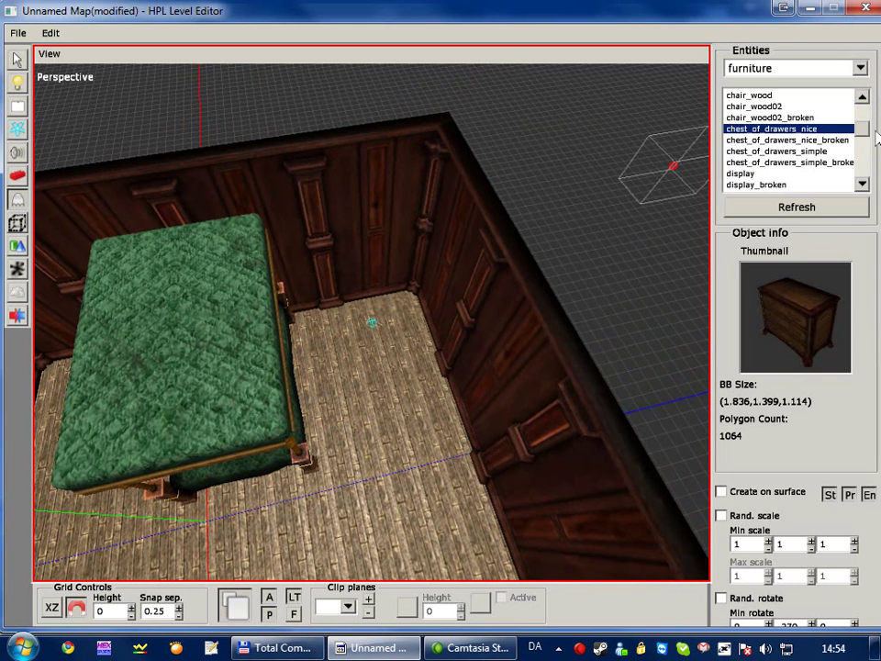
left_click_drag(863, 133, 800, 163)
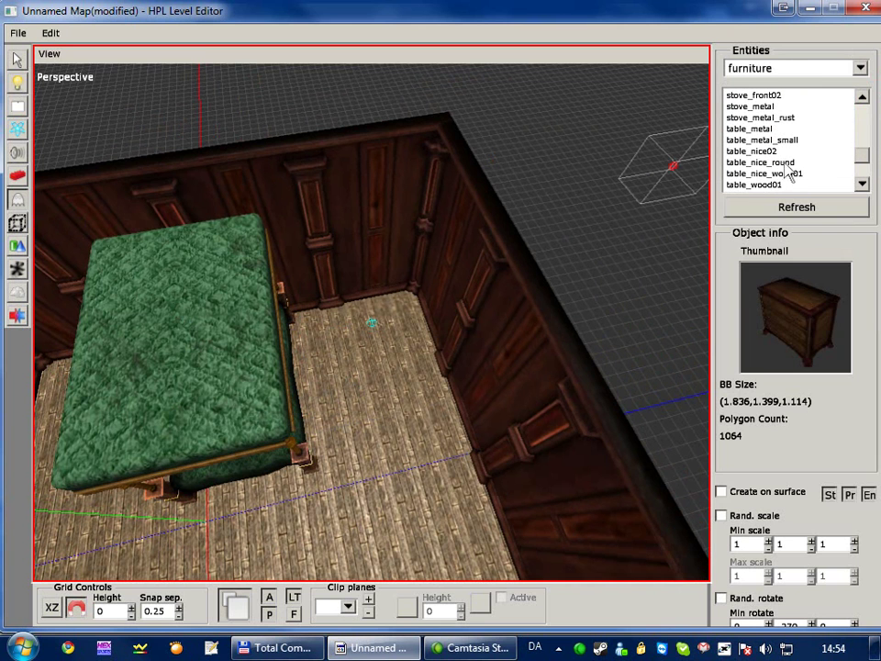
left_click(775, 163)
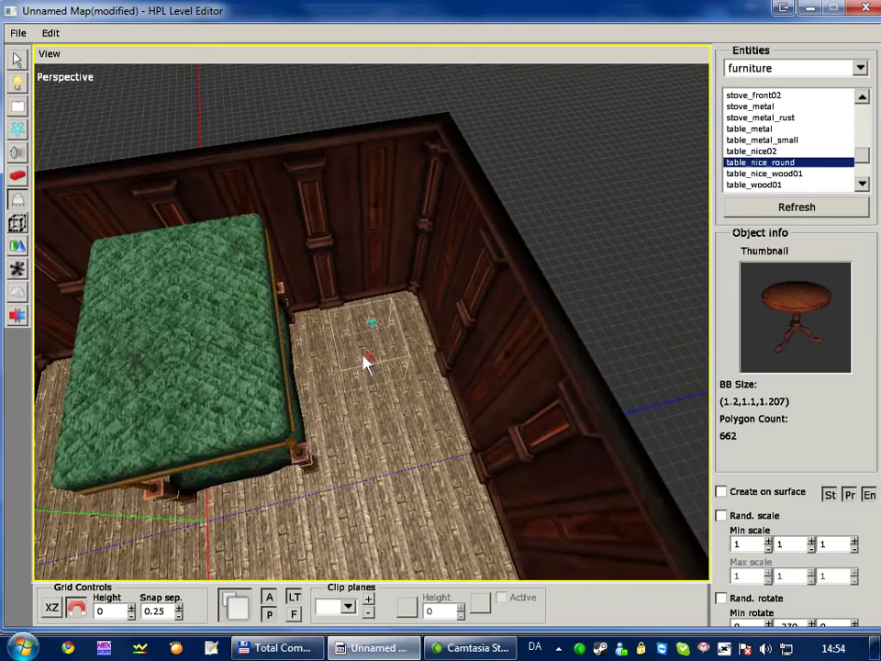
right_click_drag(364, 355, 393, 179, "alt")
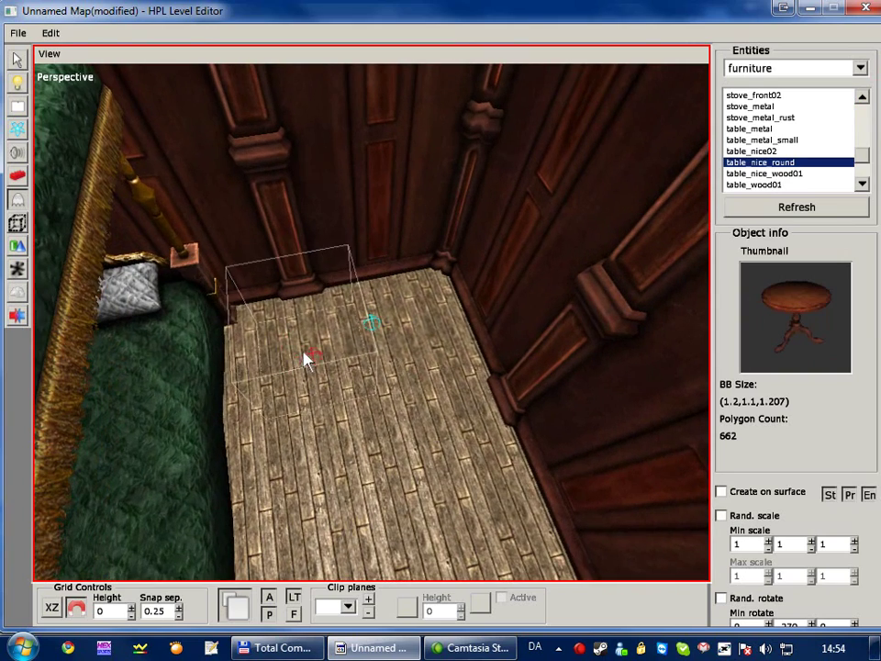
left_click(310, 367)
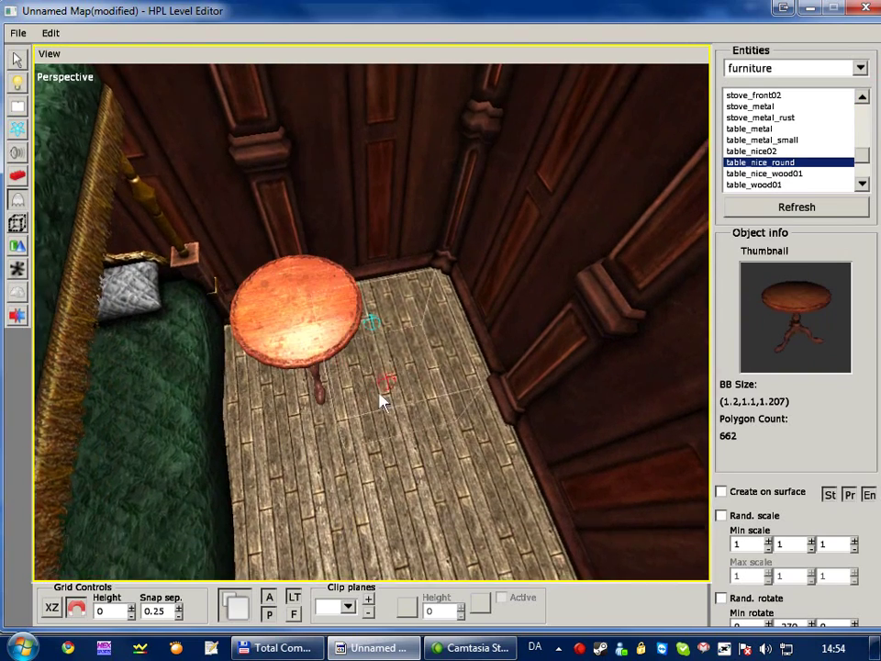
Place a piano entity along the free wall, undo it and place it again rotated to -180 degrees about Y.
middle_click_drag(379, 395, 404, 335, "alt")
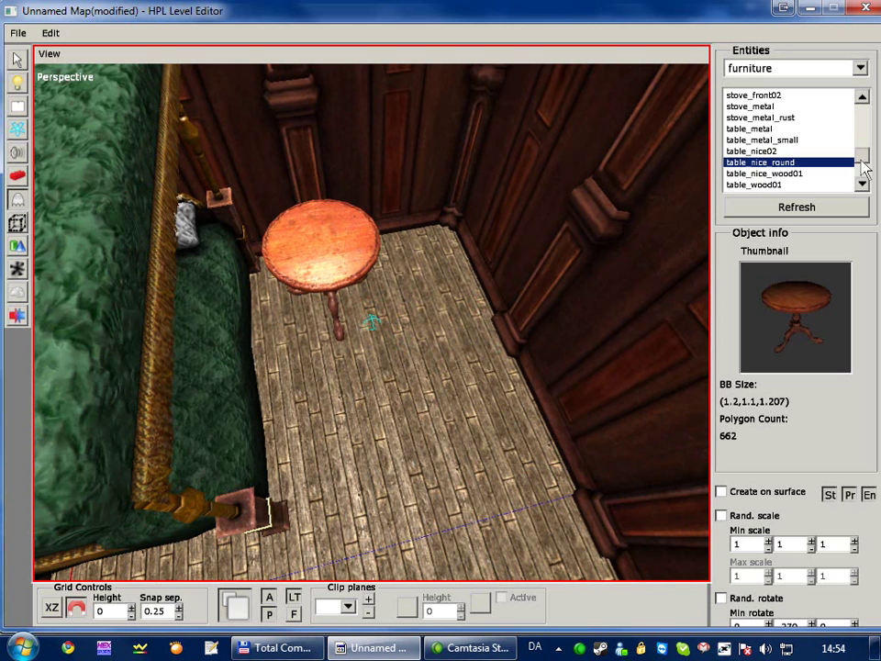
left_click_drag(862, 166, 869, 138)
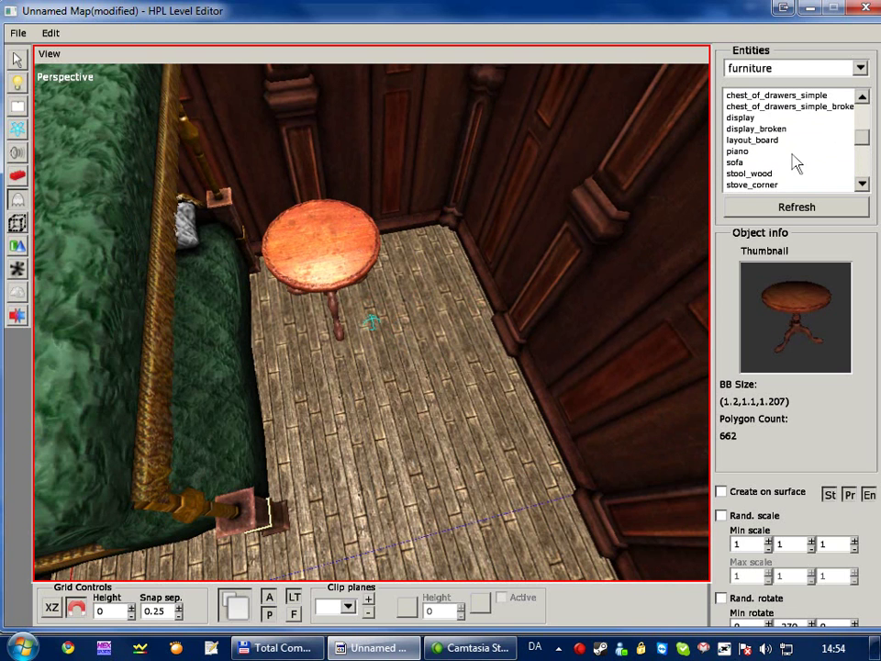
left_click(737, 151)
middle_click_drag(615, 242, 270, 363)
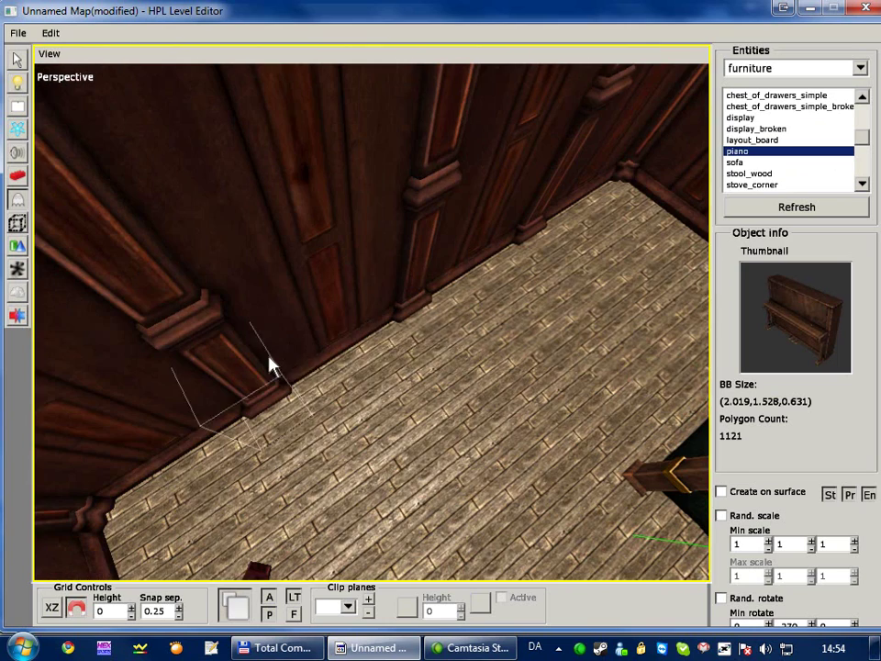
left_click(365, 383)
key("ctrl+z")
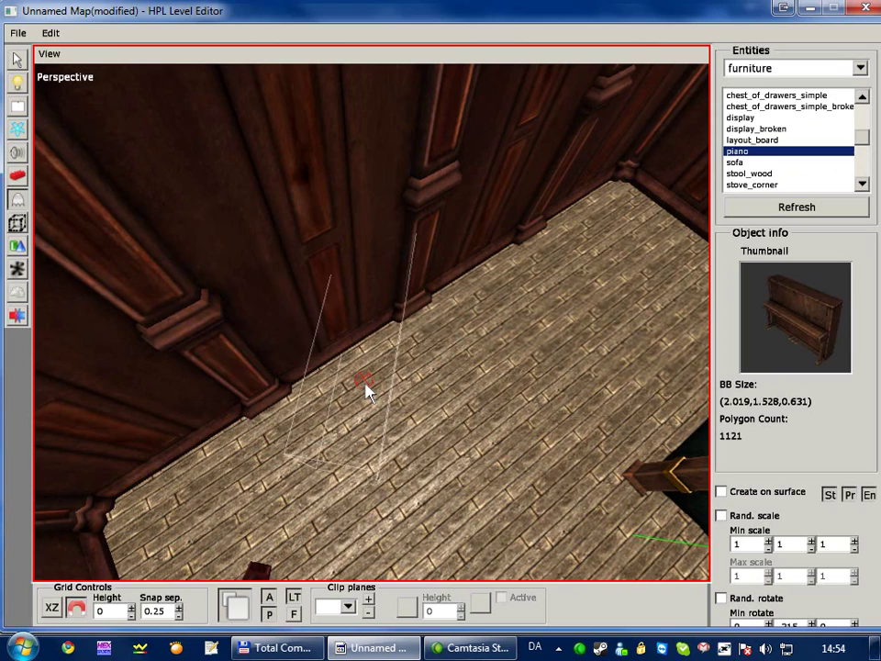
left_click(365, 389)
middle_click_drag(428, 412, 393, 325)
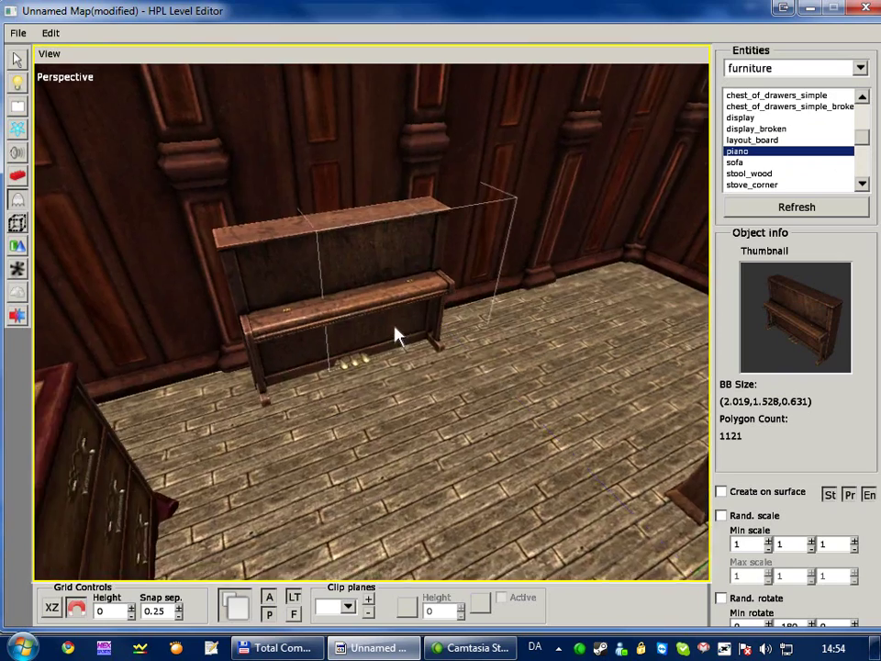
Select the piano and shift it along the wall to X 1, Z 2.75.
scroll(385, 465, "down", 4)
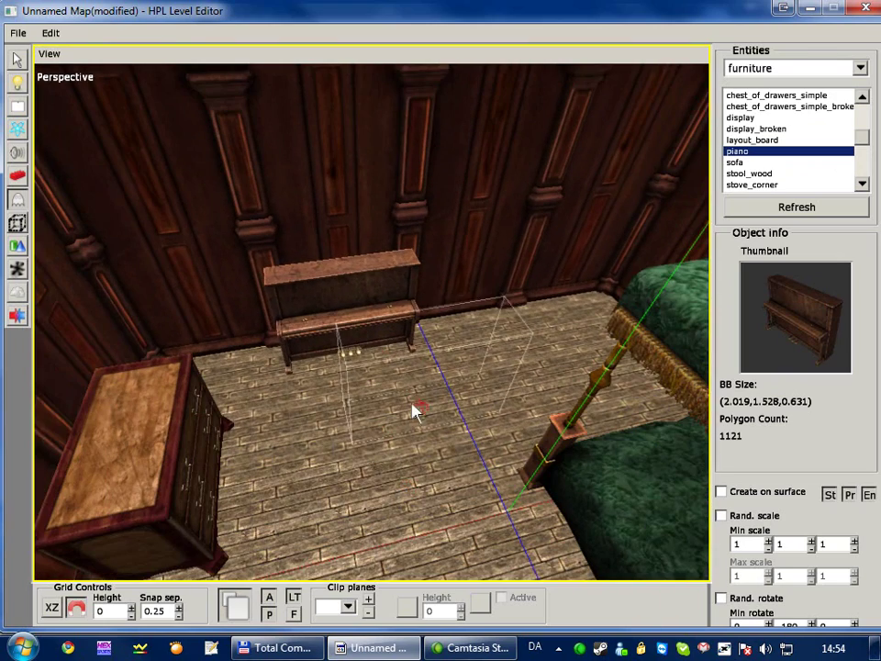
key("q")
left_click(349, 350)
left_click_drag(245, 365, 257, 366)
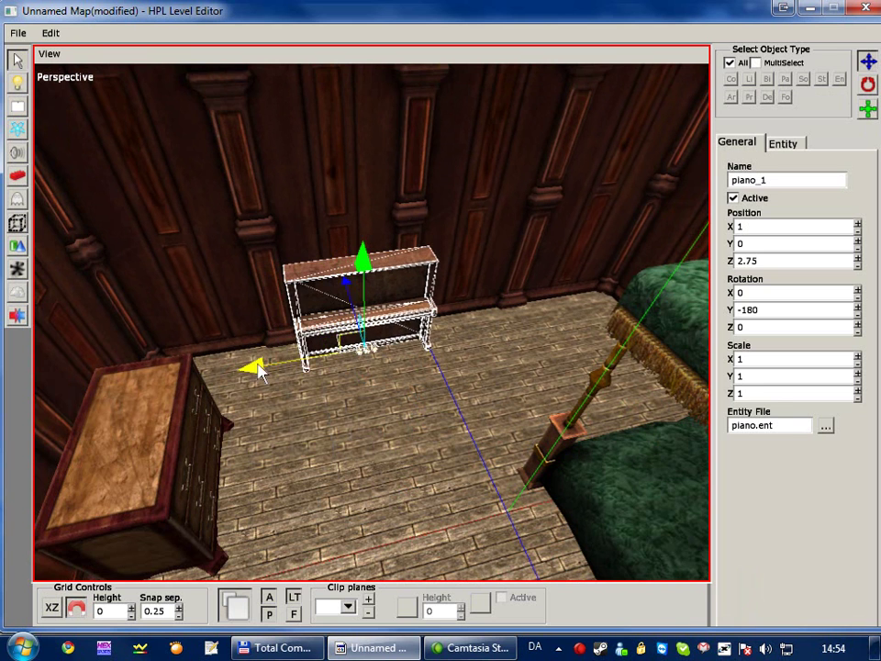
Place a chair_nice02 entity in front of the piano with its seat facing the keyboard, and return to selection mode.
key("7")
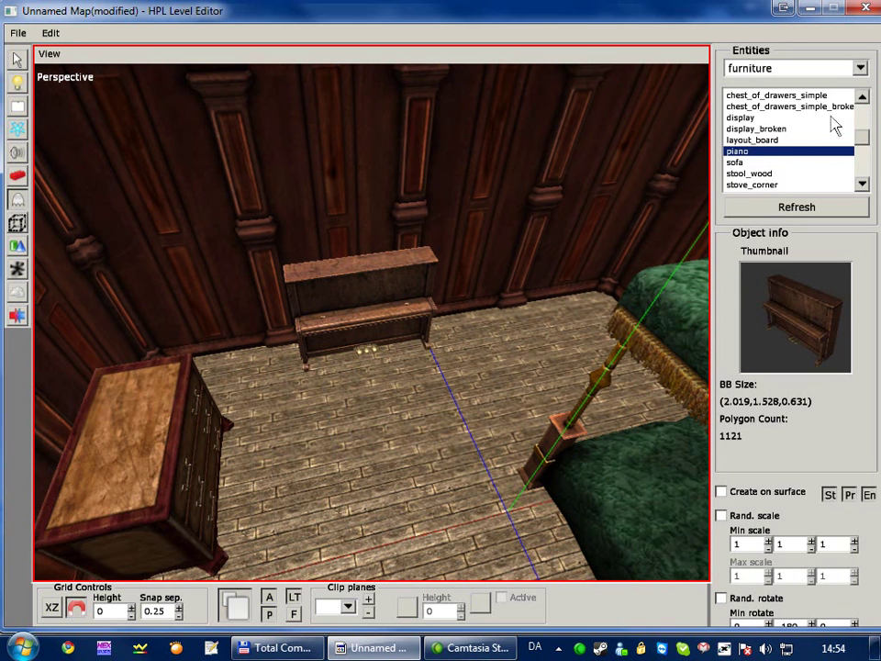
left_click_drag(866, 140, 866, 121)
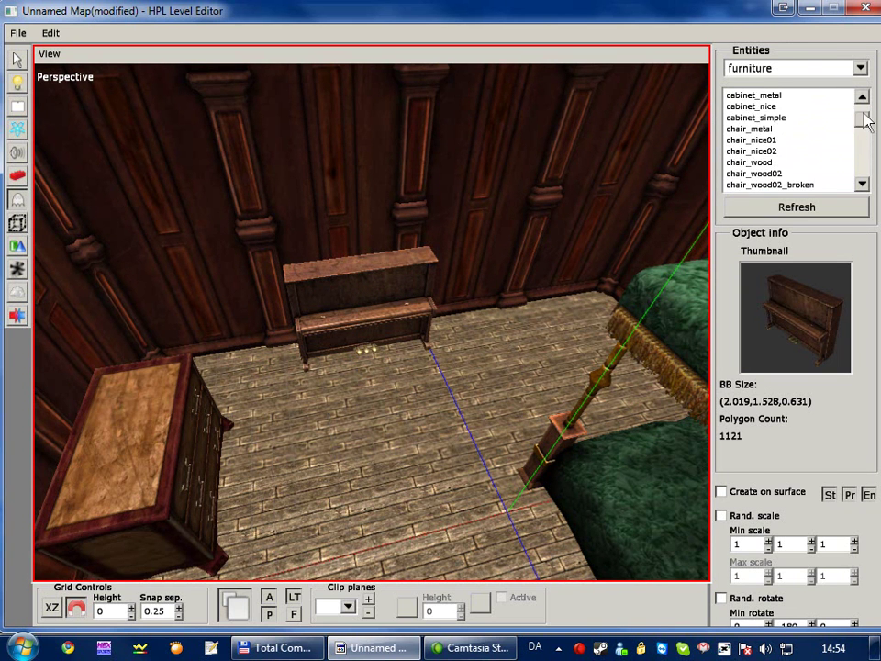
left_click(774, 163)
key("Up")
key("Up")
key("Up")
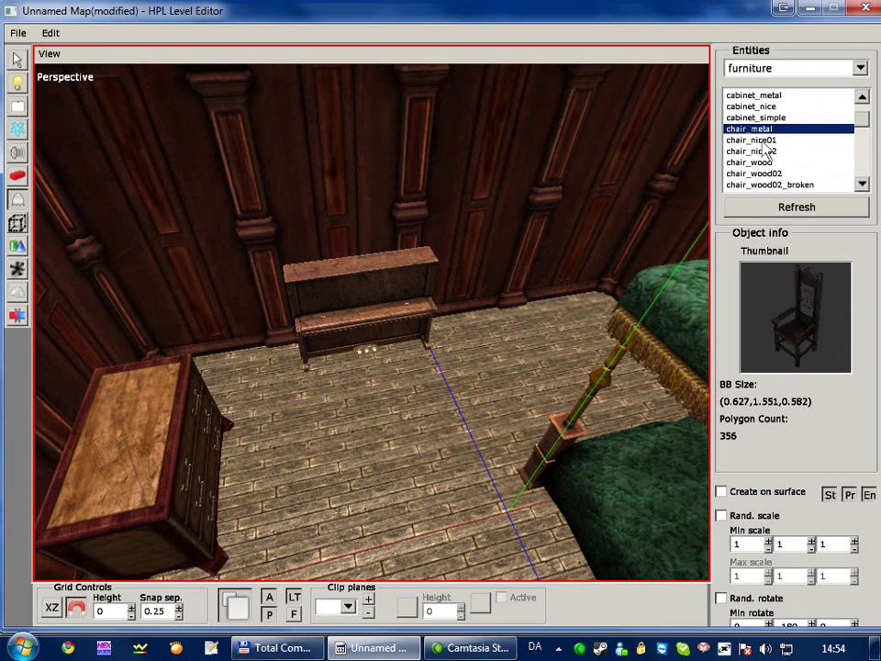
key("Down")
key("Down")
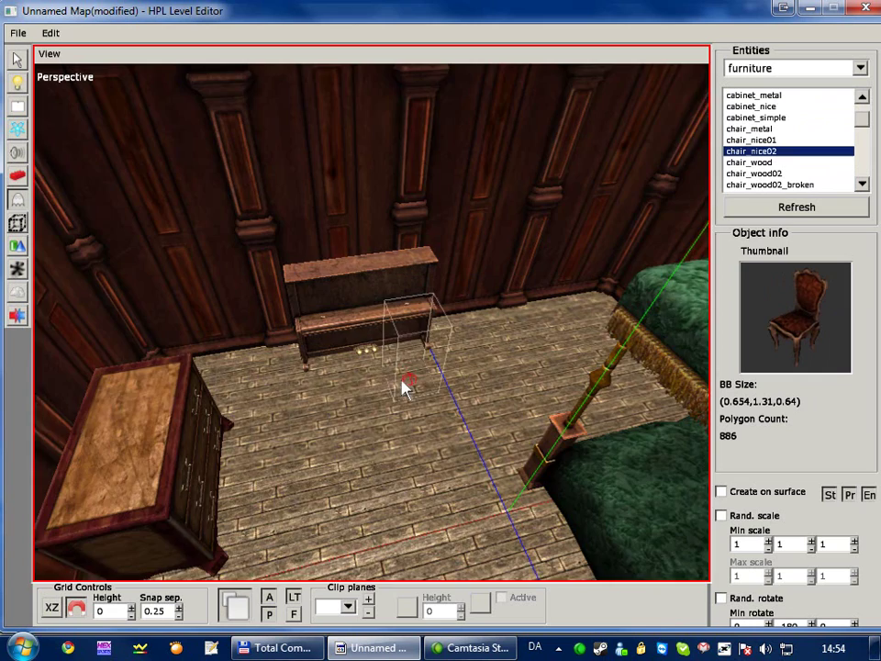
scroll(403, 277, "up", 6)
left_click_drag(389, 272, 423, 387, "alt")
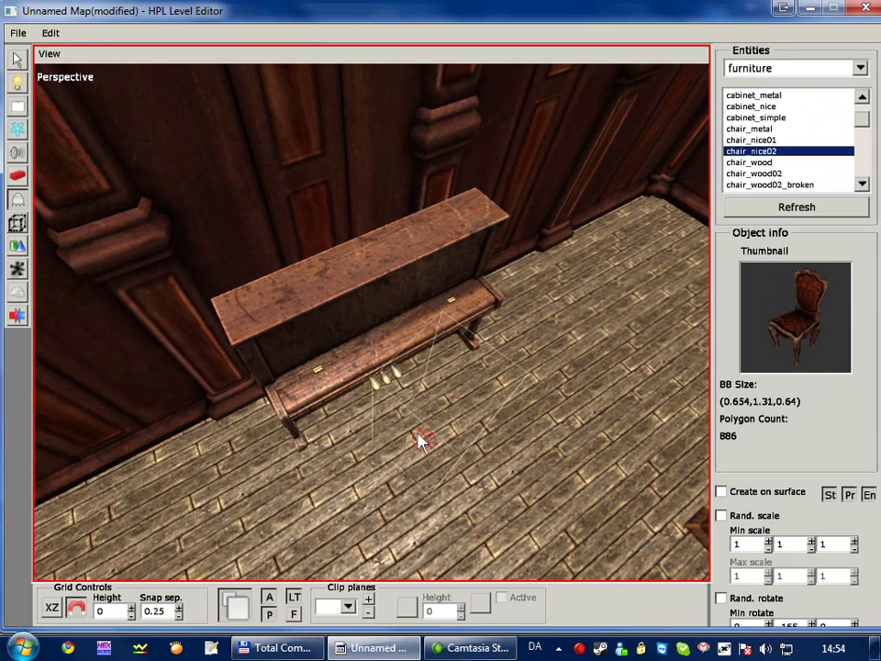
left_click(419, 441)
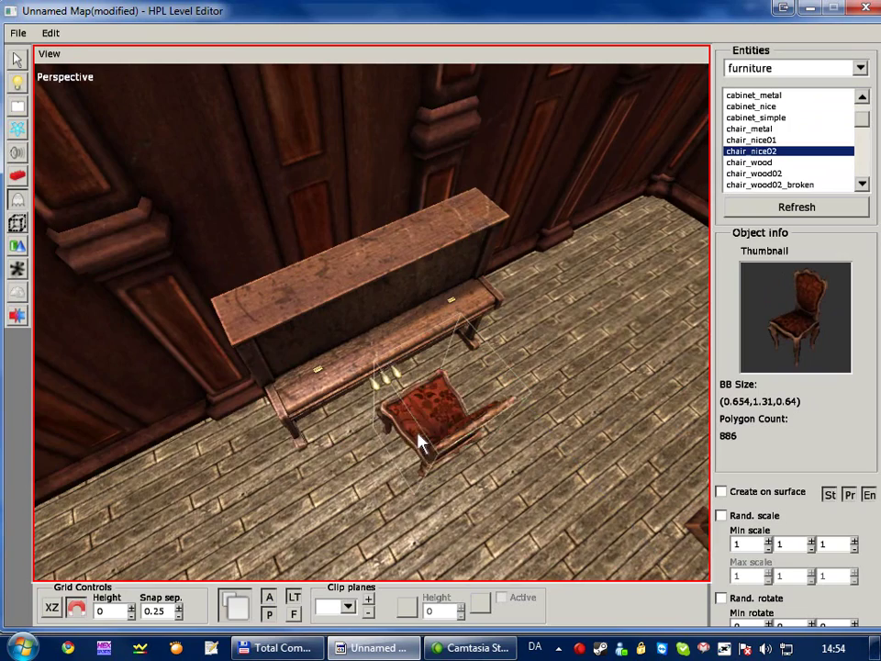
middle_click_drag(418, 436, 383, 410)
key("1")
scroll(427, 344, "down", 4)
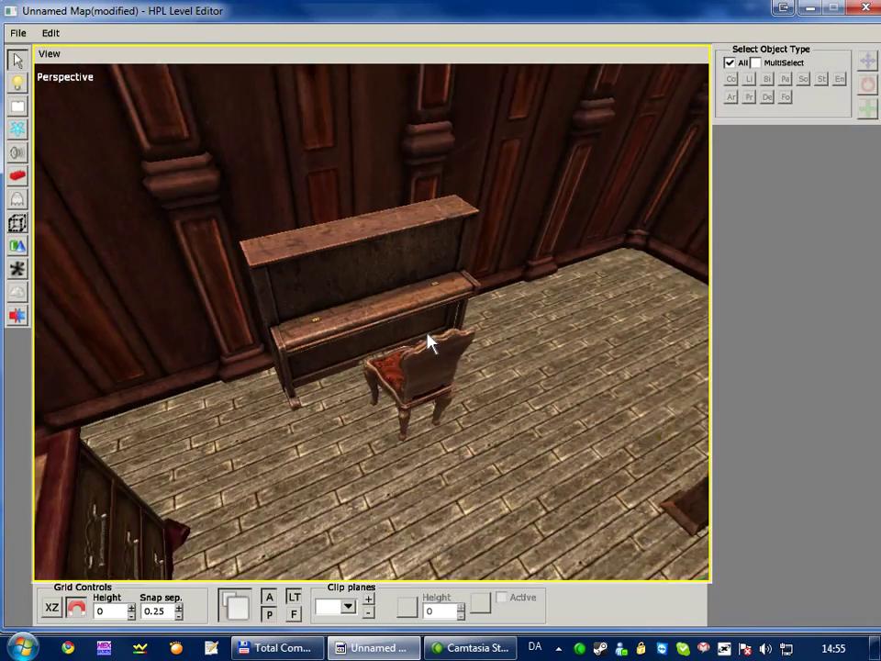
middle_click_drag(426, 344, 394, 426)
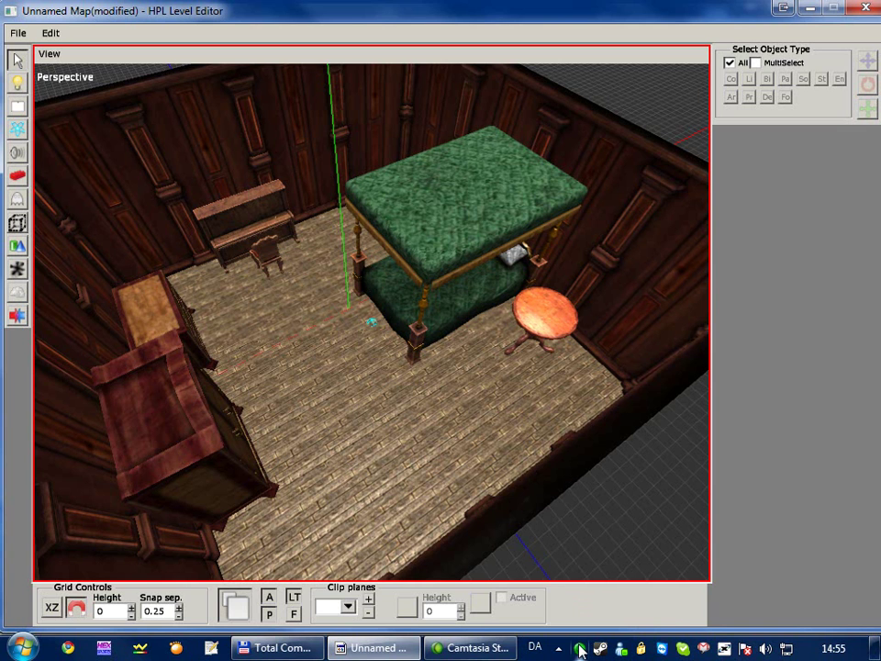
right_click(579, 648)
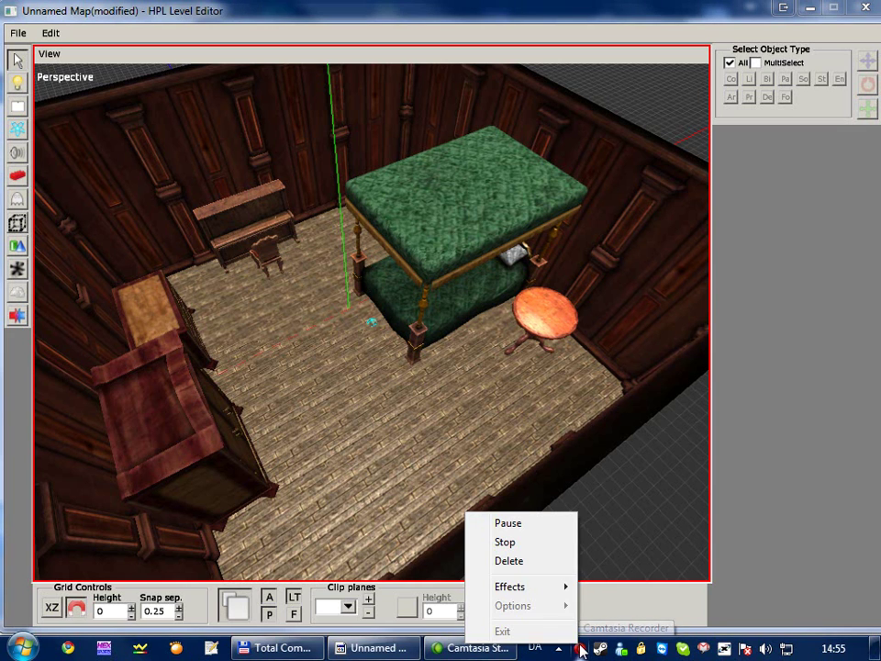